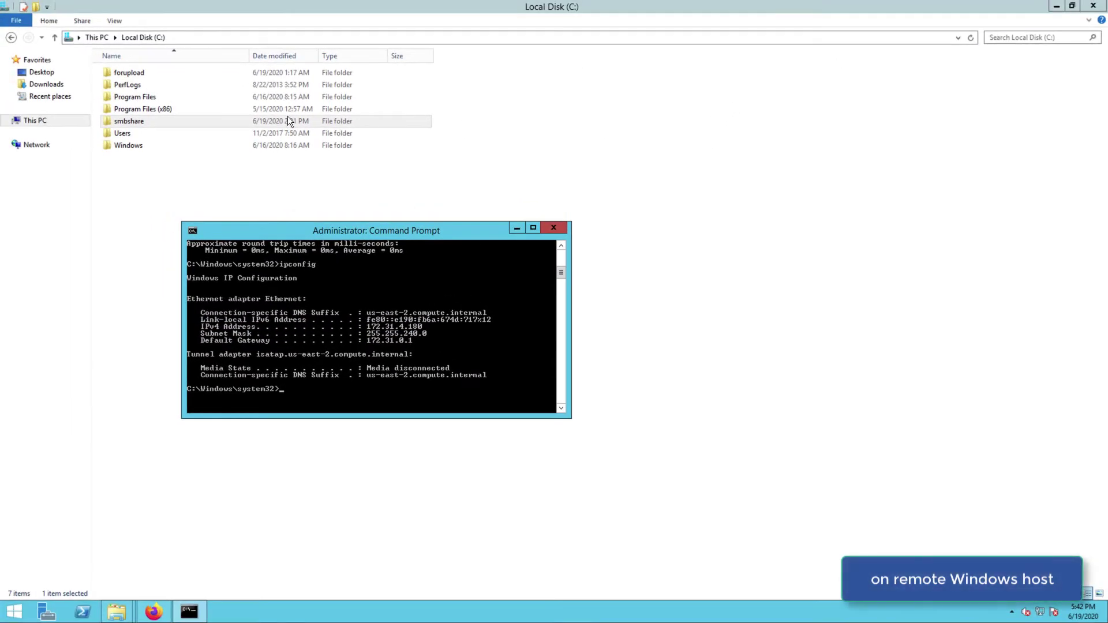
Step: Select the smbshare folder on the remote host's C: drive
left_click(105, 122)
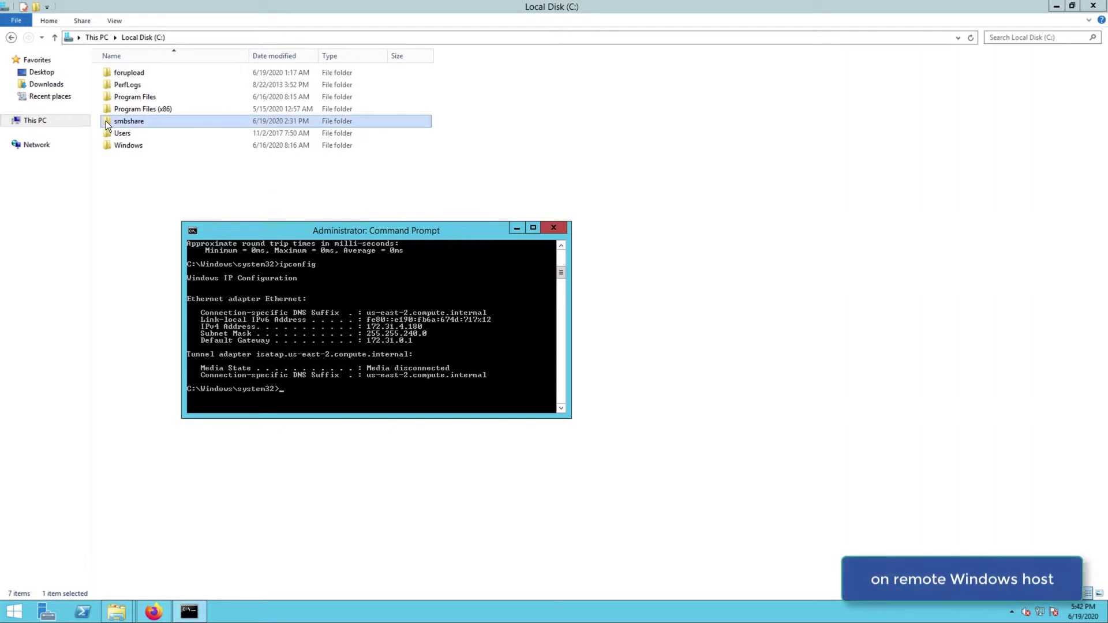
Step: Show smbshare's sharing properties, confirming network path \\WIN-7TL43JGUEQ6\smbshare
right_click(106, 122)
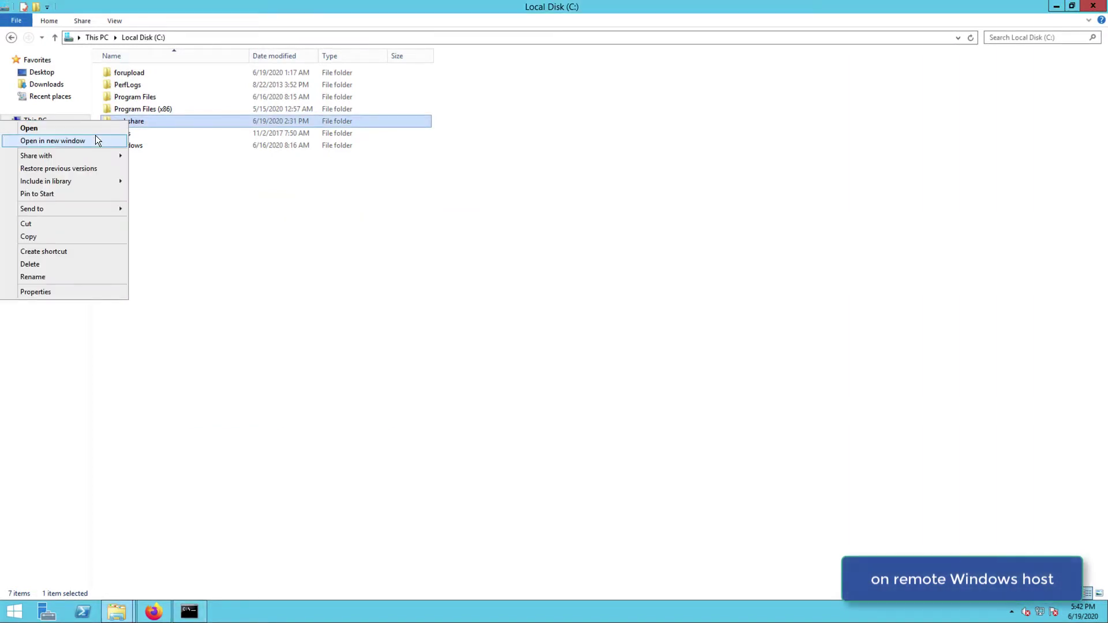
left_click(63, 295)
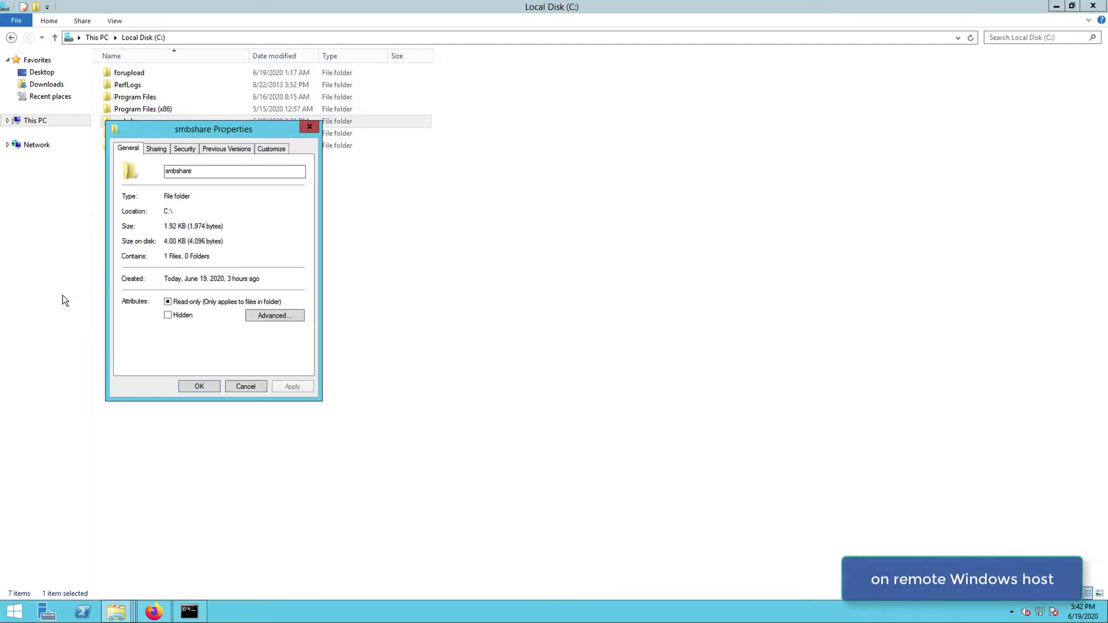
left_click(157, 149)
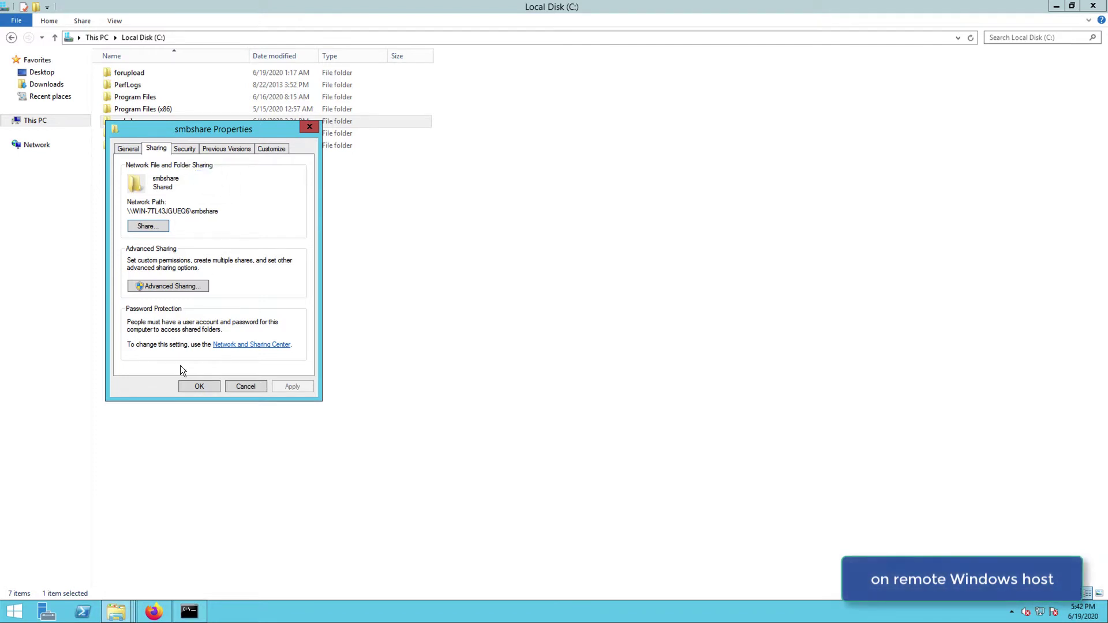
Step: Log into the JSCAPE web admin as admin, skip saving the login, and open domain mftserver1
left_click(199, 387)
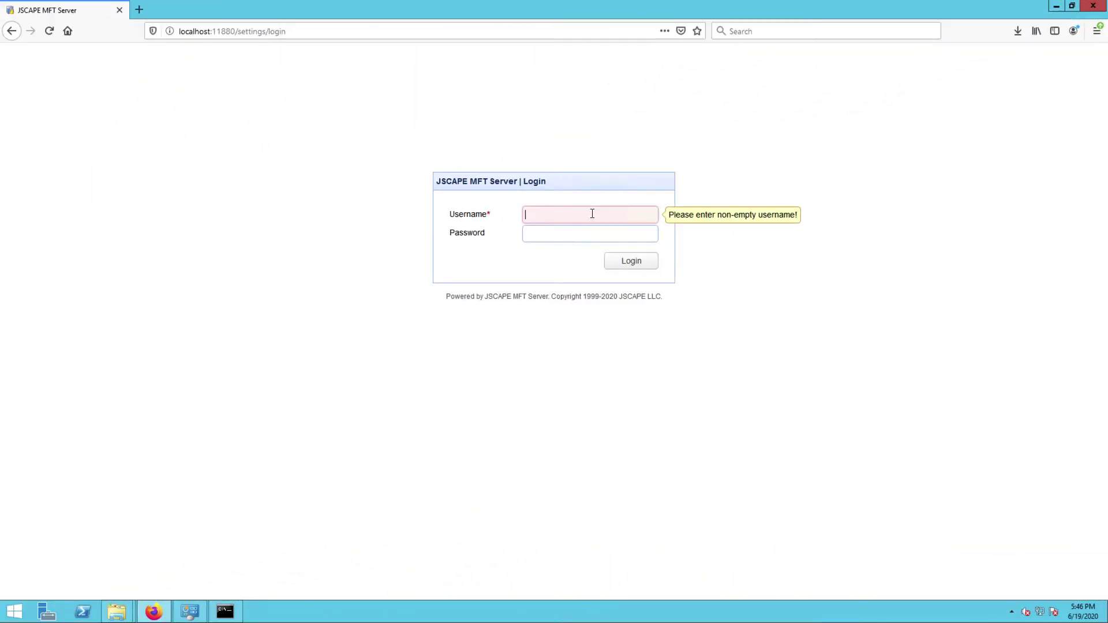
type("admin")
key("Tab")
type("admin")
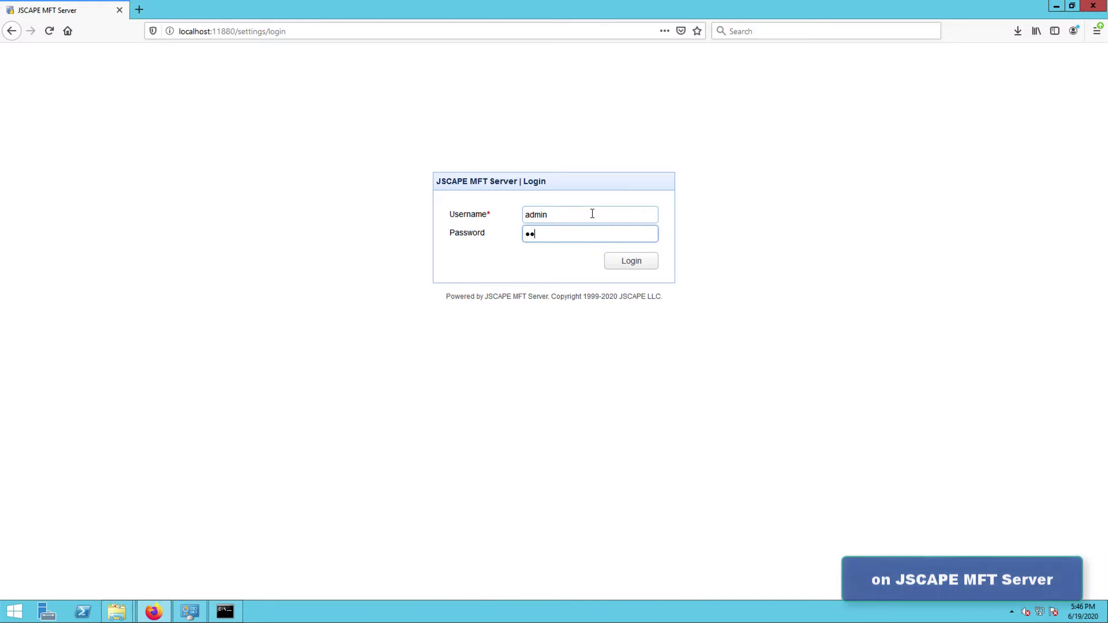
key("Return")
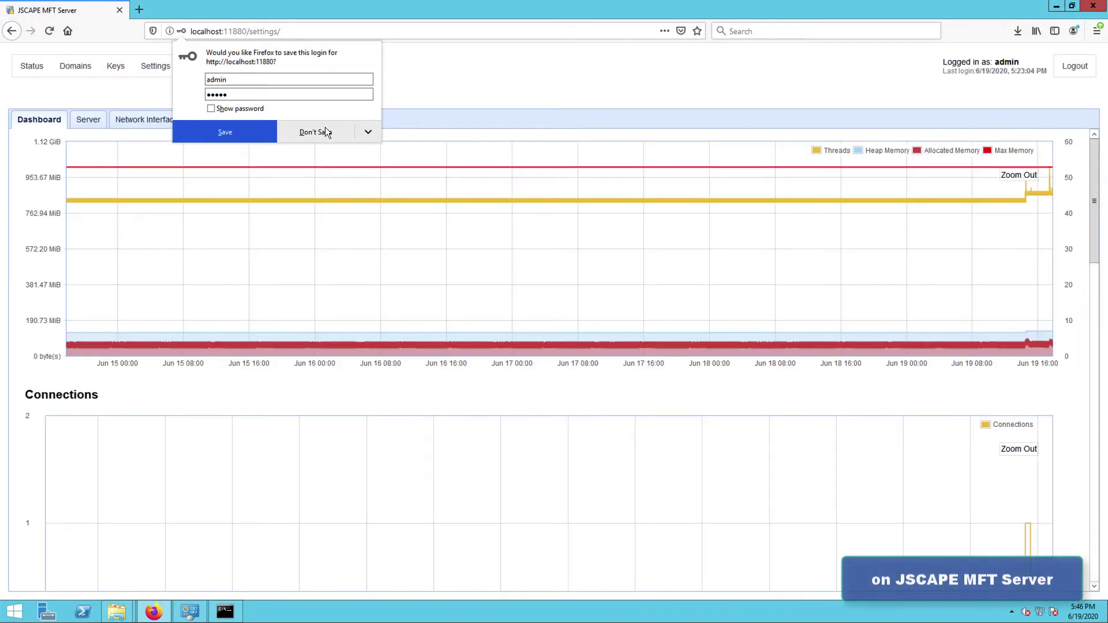
left_click(323, 128)
left_click(71, 67)
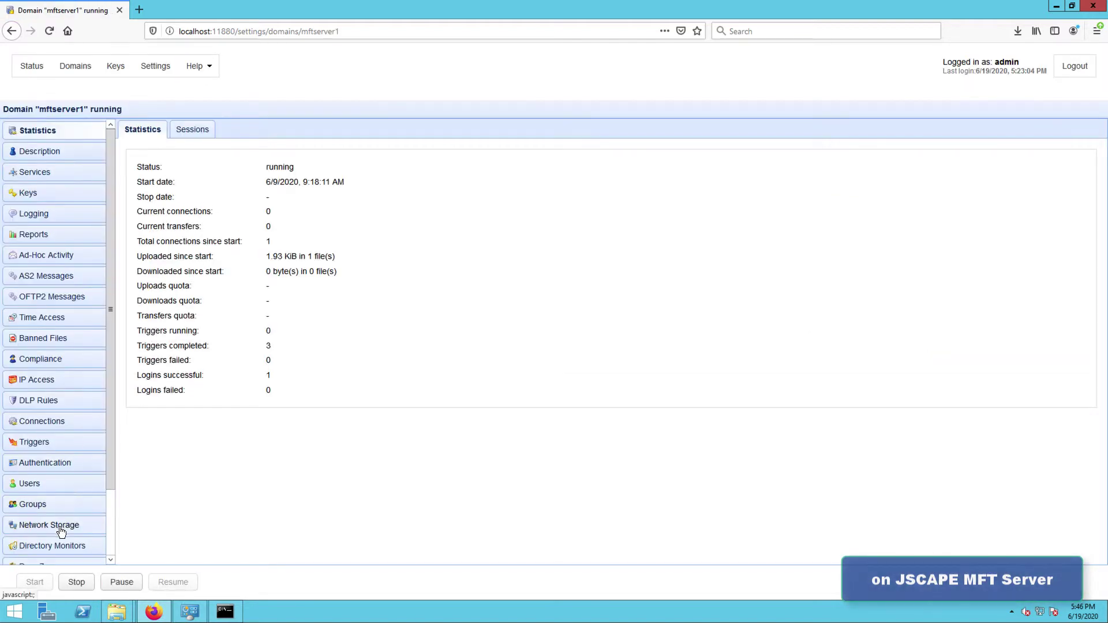
Step: Begin a new network storage entry for mftserver1 with SMB as the protocol
left_click(61, 530)
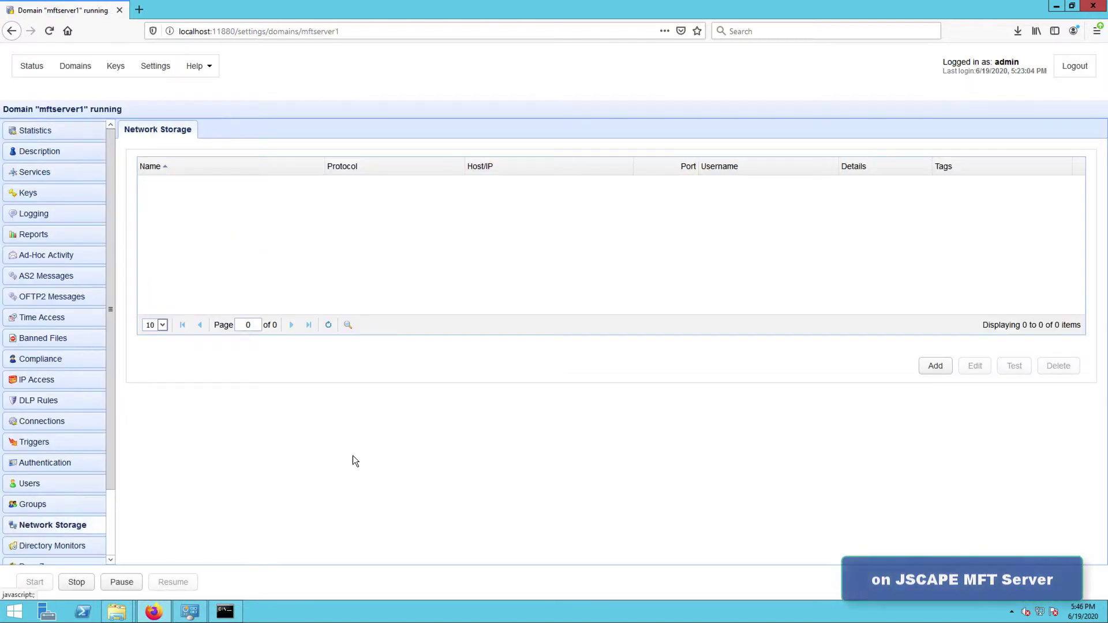
left_click(934, 366)
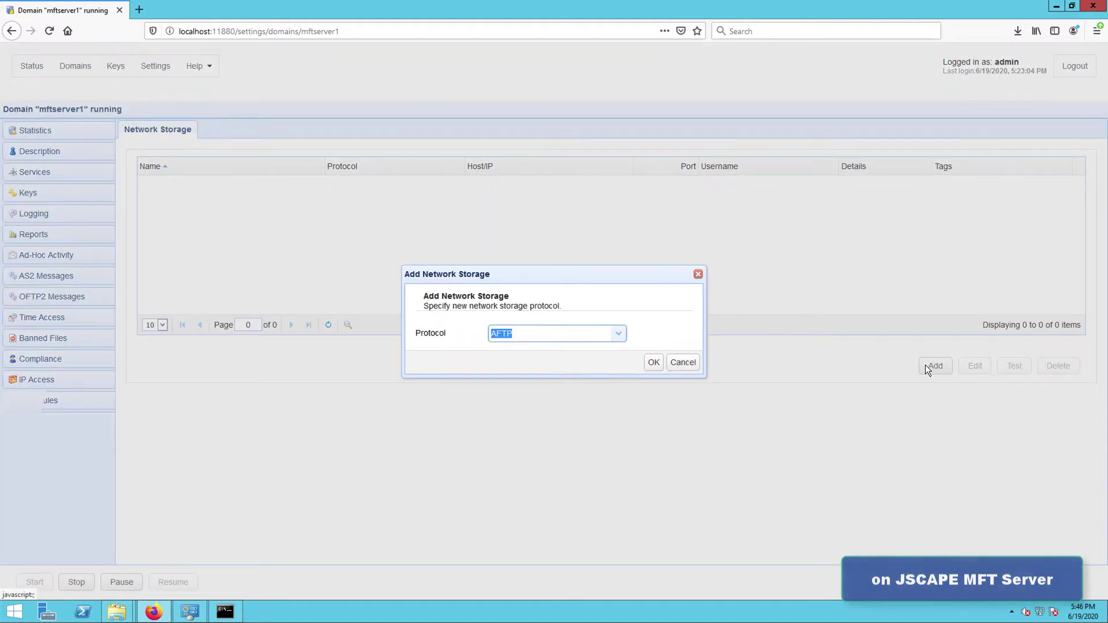
left_click(620, 334)
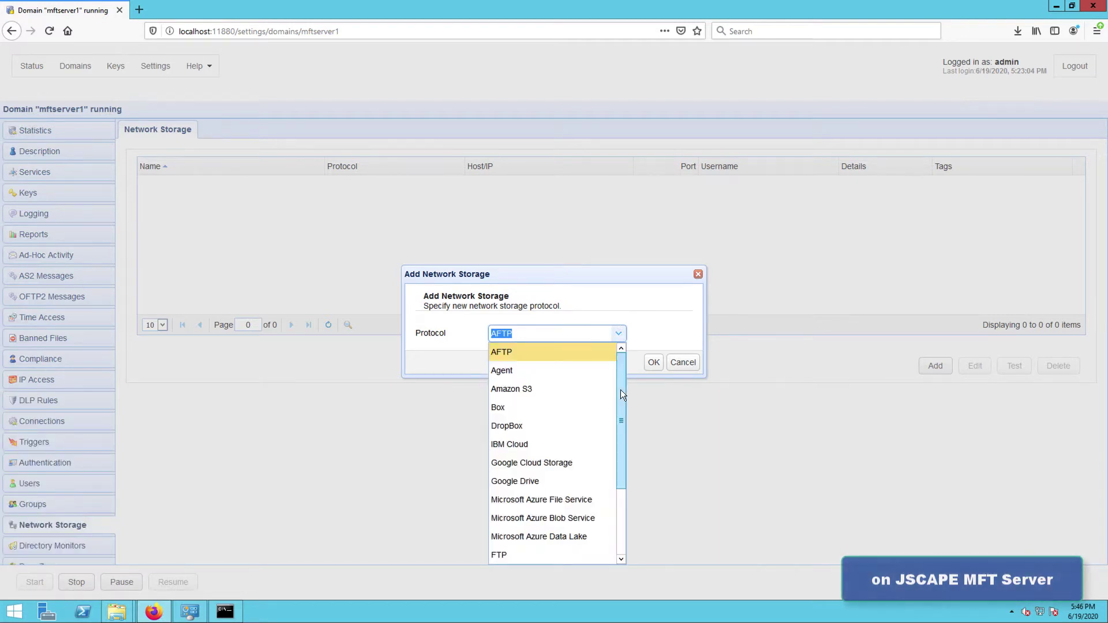
left_click_drag(621, 390, 618, 465)
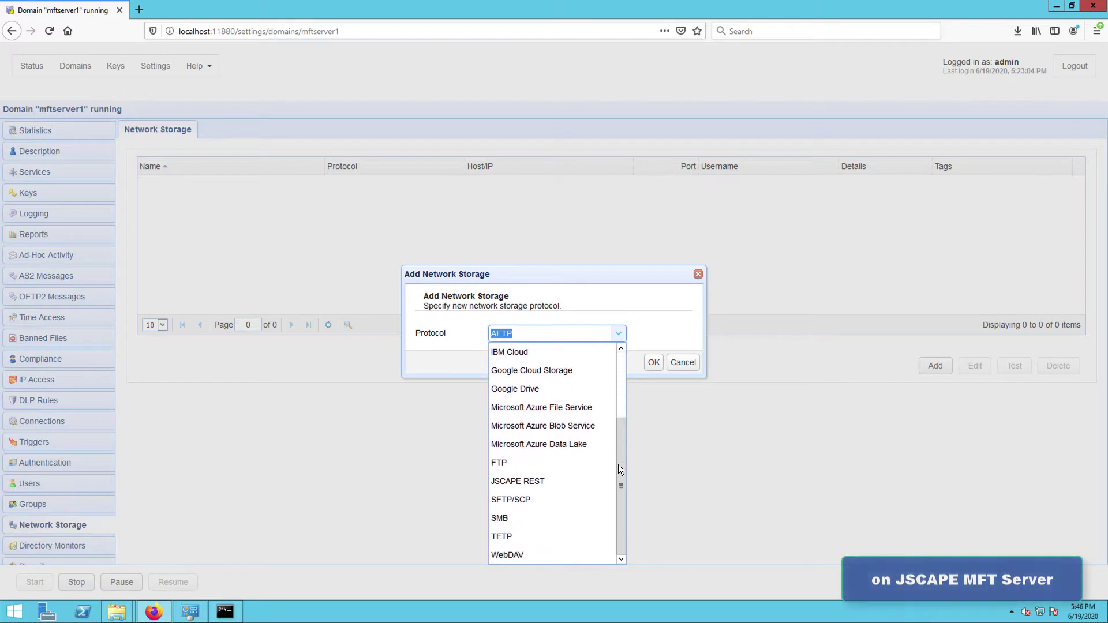
left_click(497, 517)
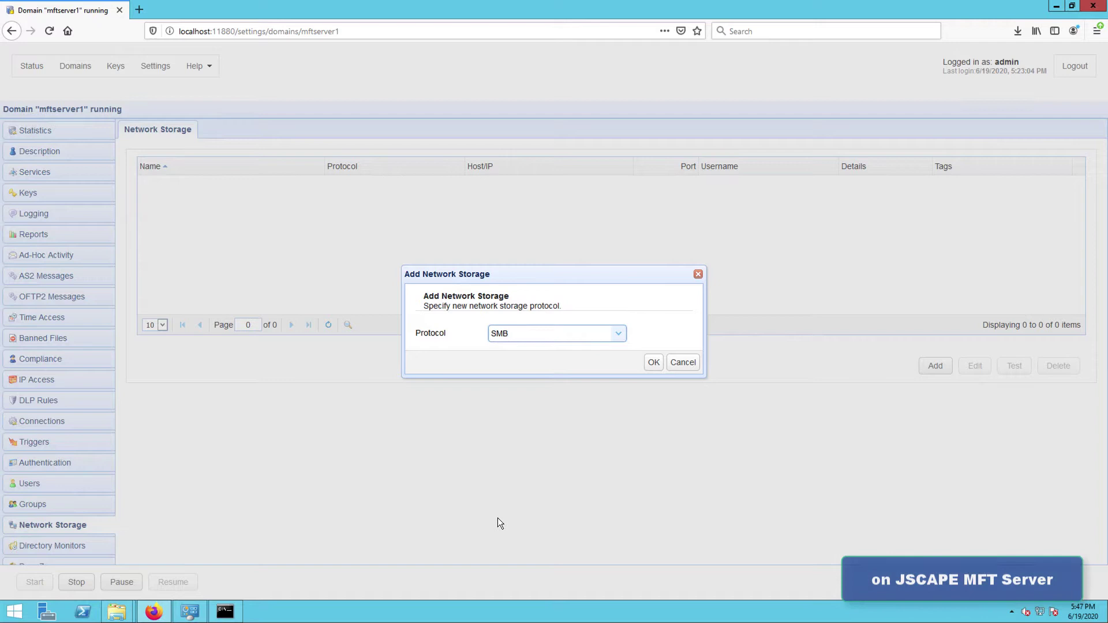
Step: Name the SMB storage 'ns-smb' and set its host to 172.31.4.180
left_click(658, 362)
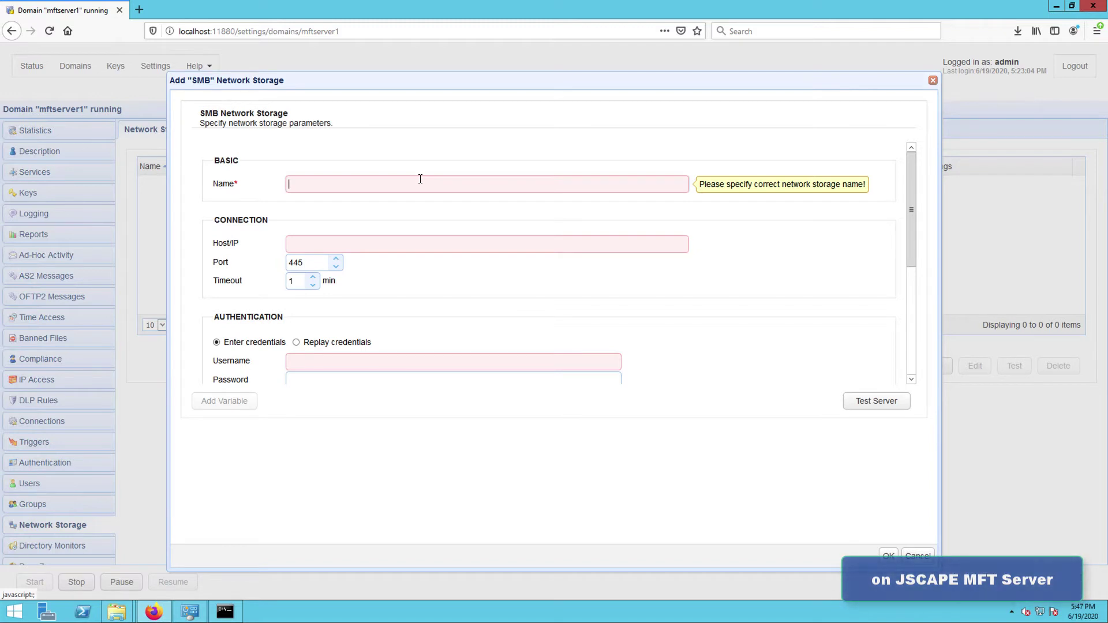
type("ns-smb")
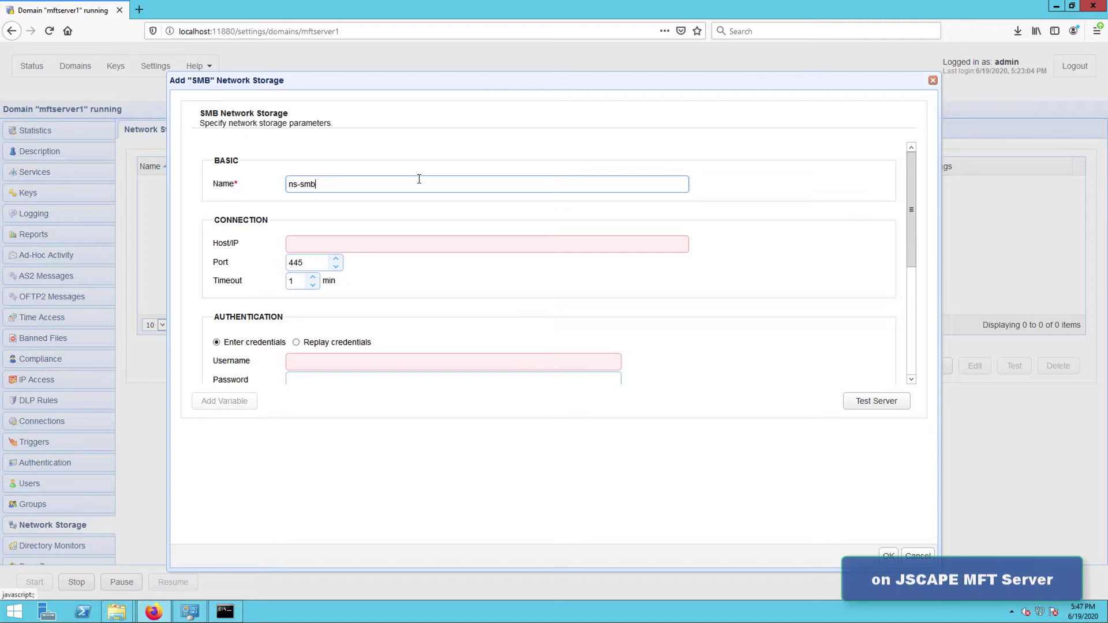
left_click(394, 246)
left_click(394, 246)
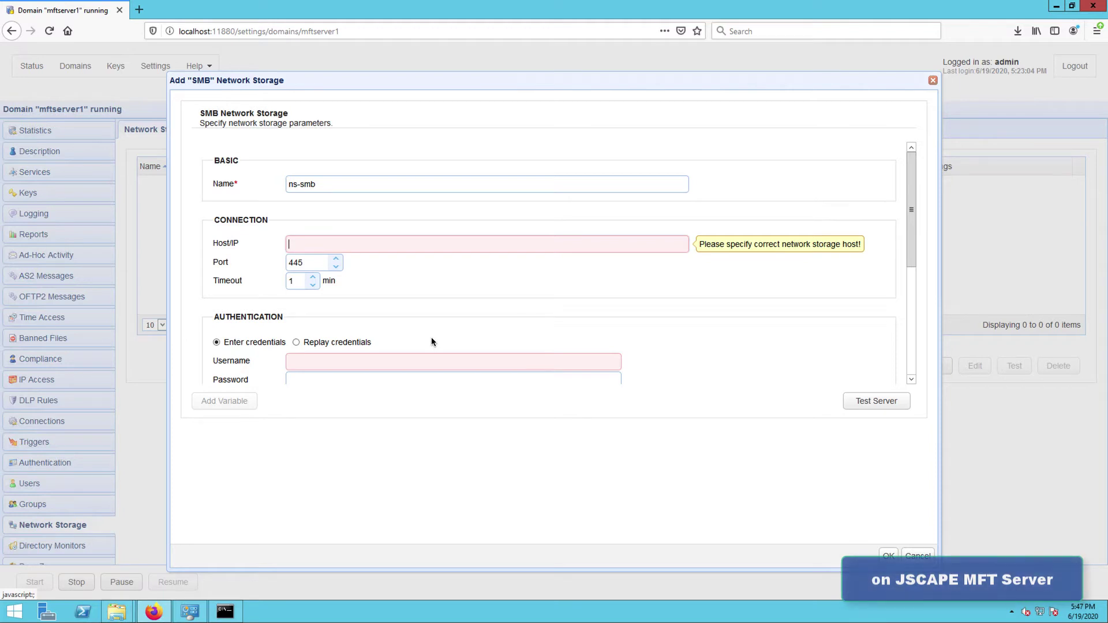
type("172")
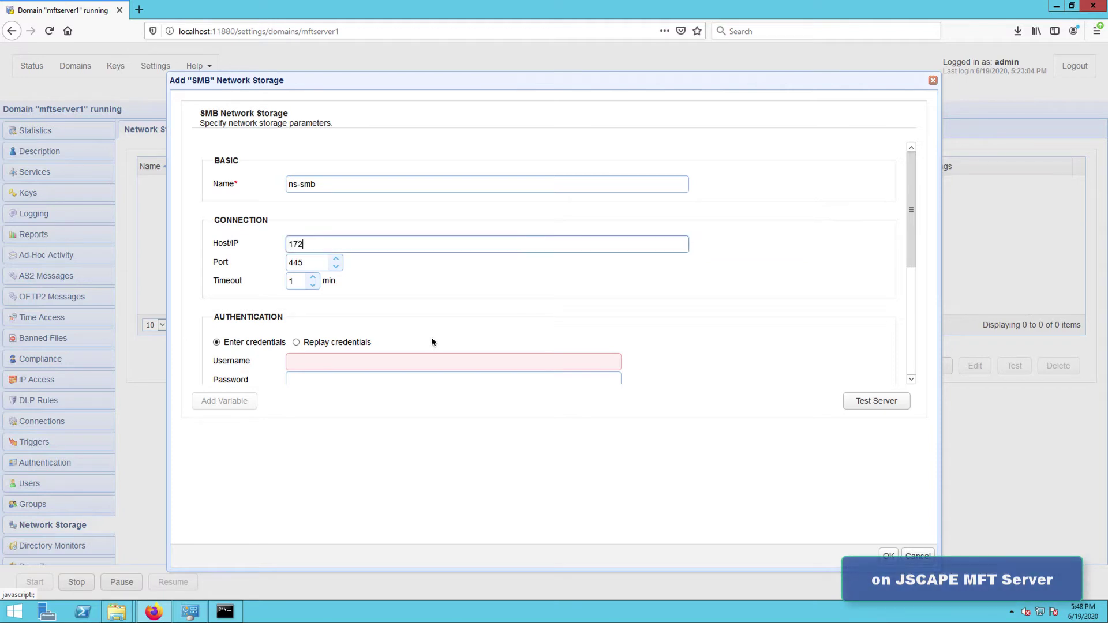
type(".31.4.180")
Step: Enter username Administrator, paste the account password, and set remote directory /smbshare
left_click(410, 365)
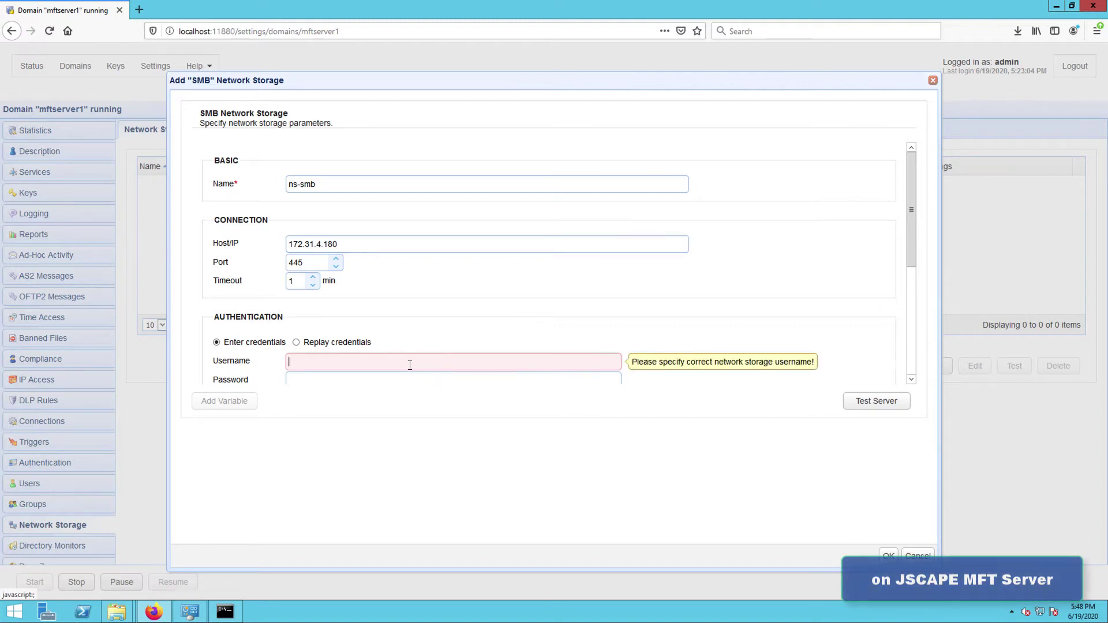
type("Administrator")
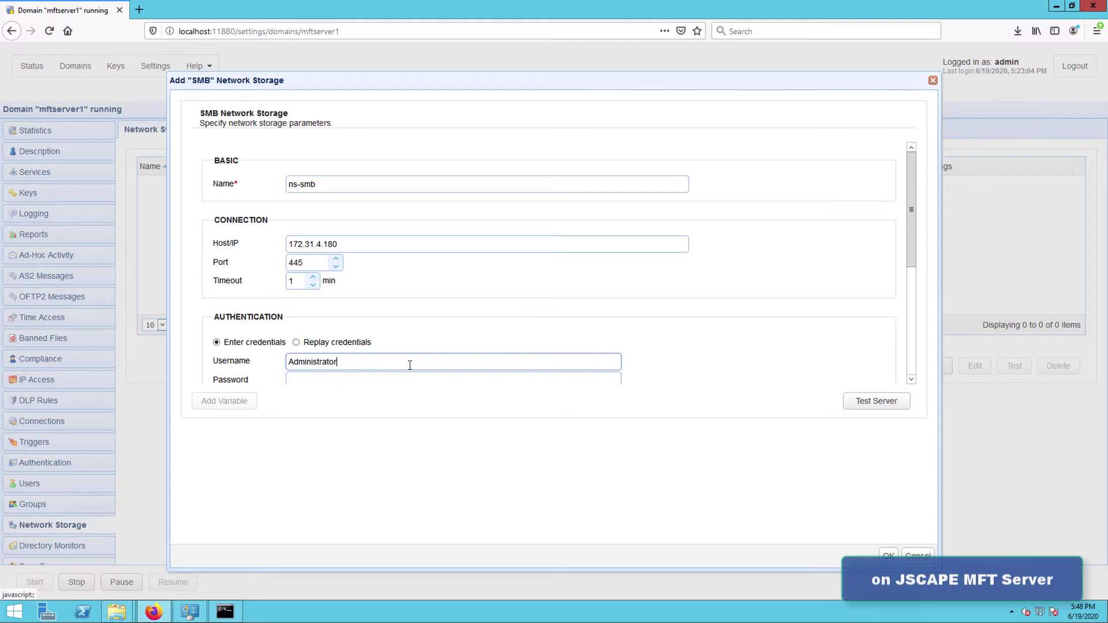
left_click(306, 377)
key("ctrl+v")
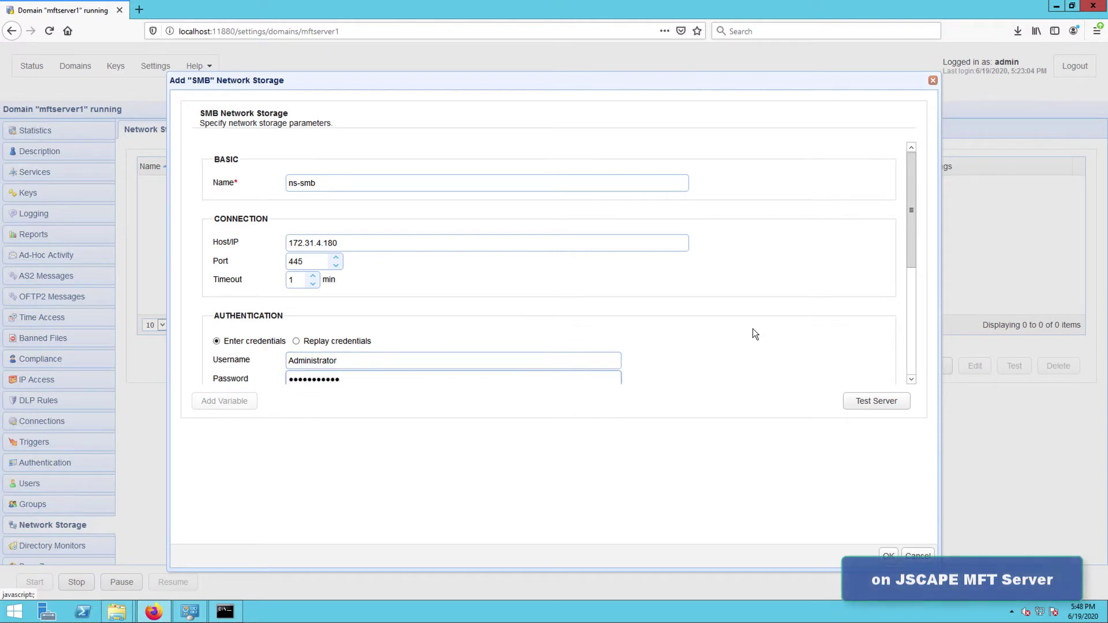
scroll(753, 331, "down", 3)
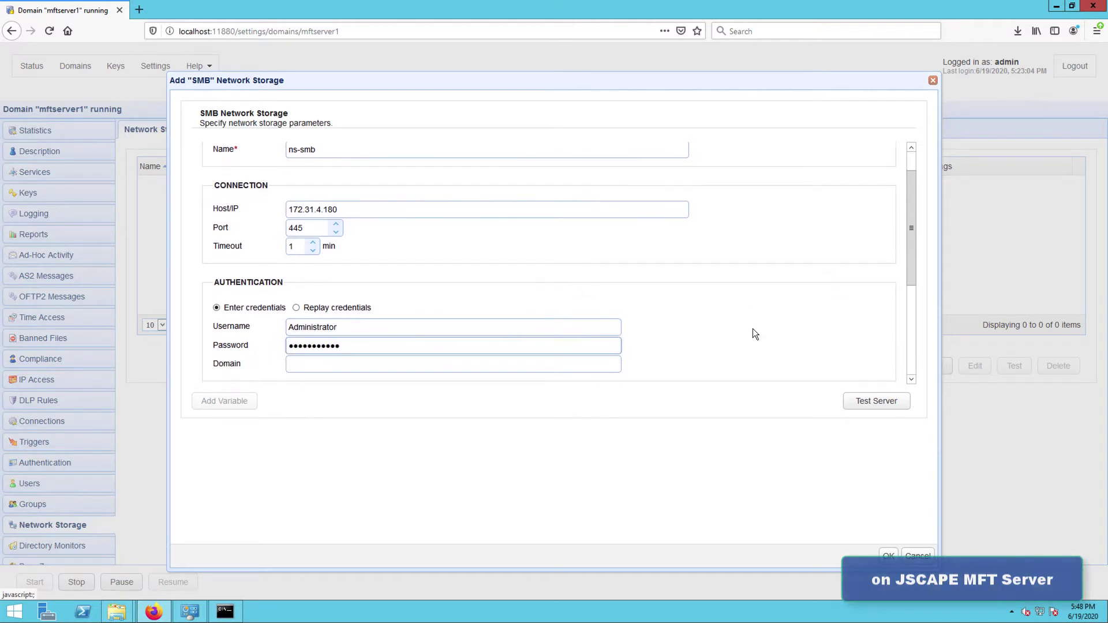
scroll(753, 329, "down", 3)
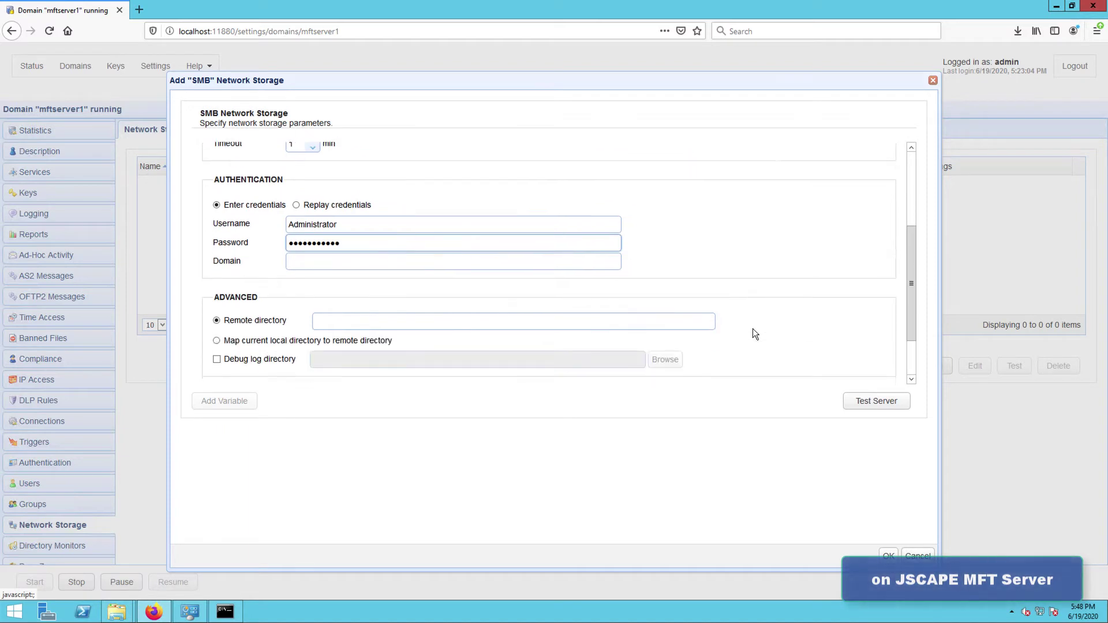
left_click(662, 297)
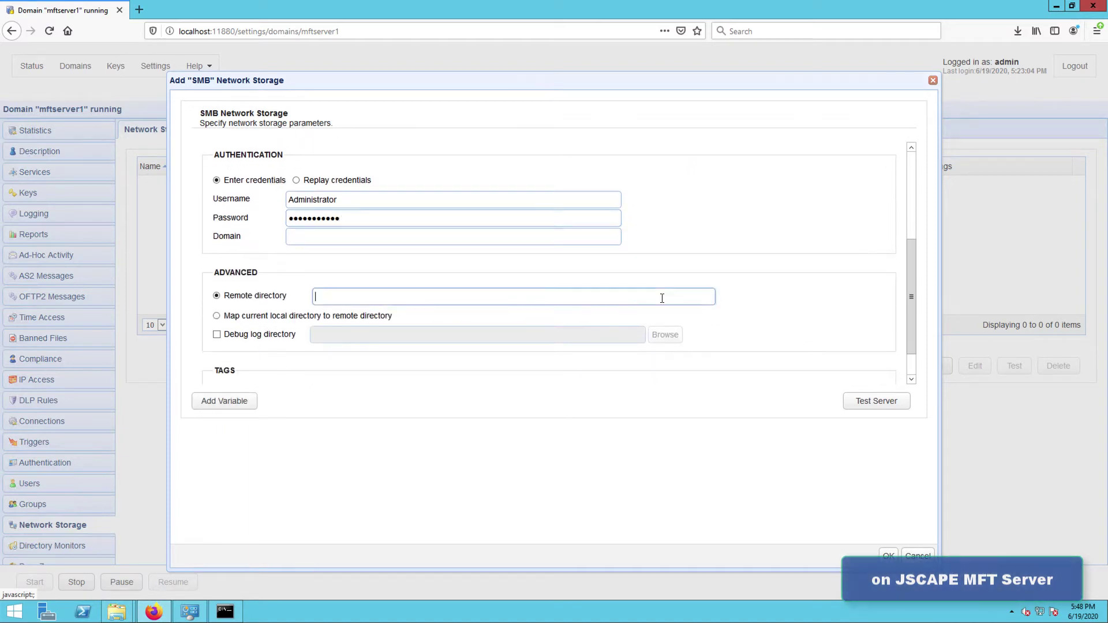
type("/smbshare")
Step: Test the ns-smb connection successfully, save the storage, and go to the domain's Users list
left_click(857, 405)
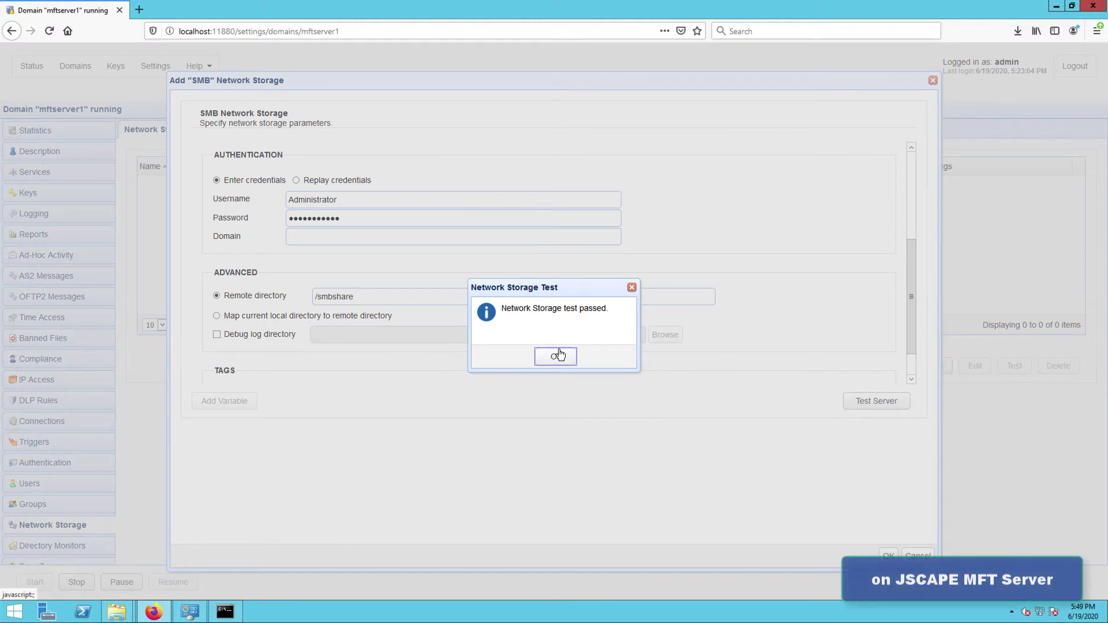
left_click(558, 354)
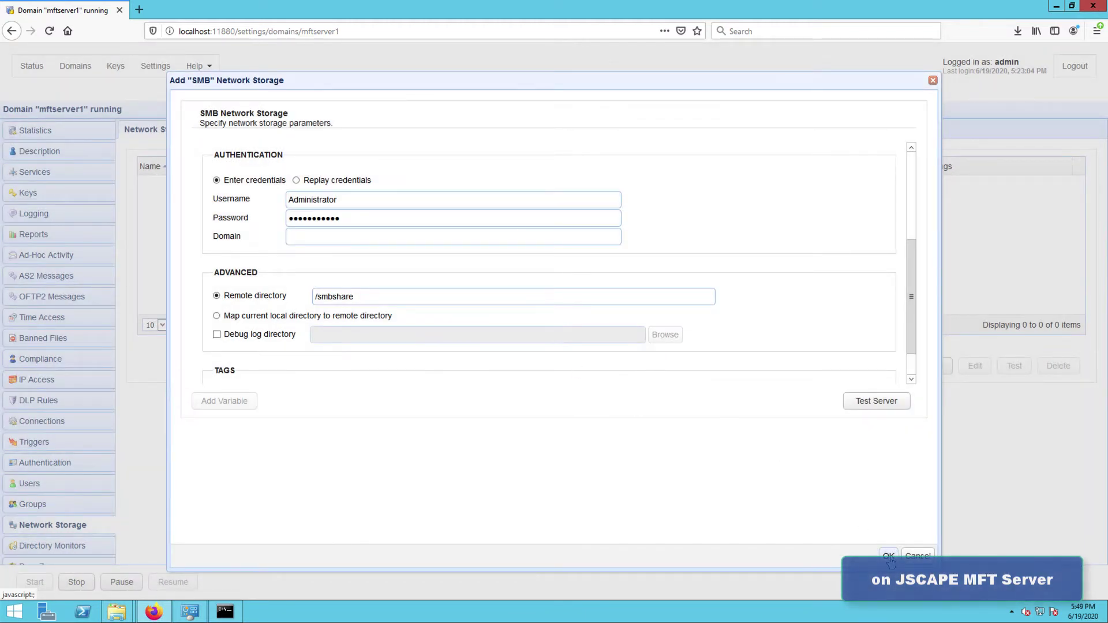
left_click(889, 557)
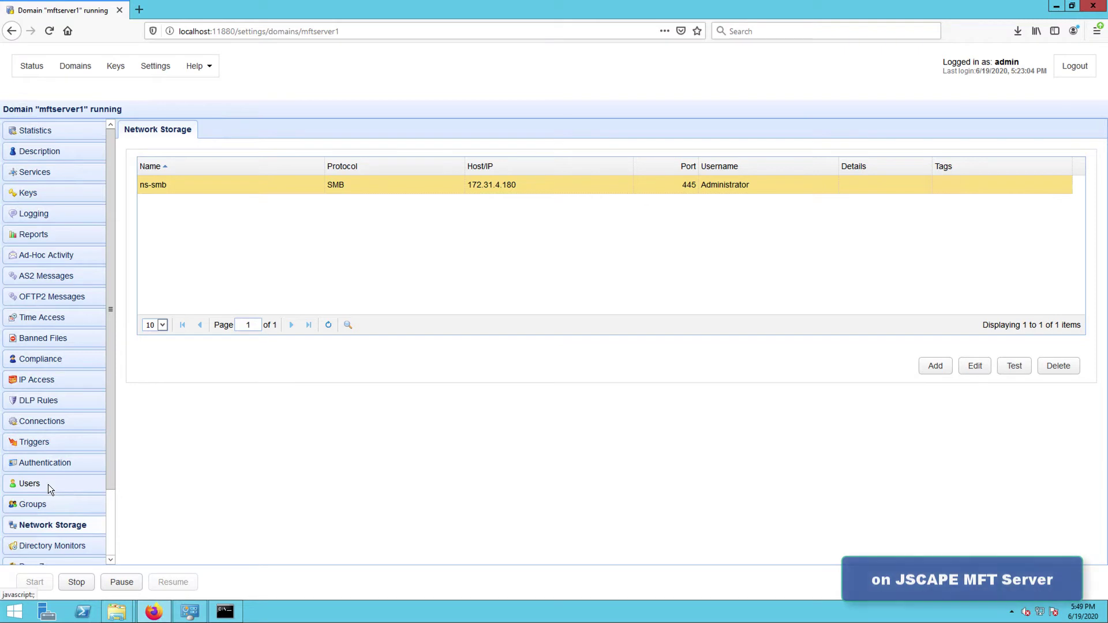
left_click(47, 489)
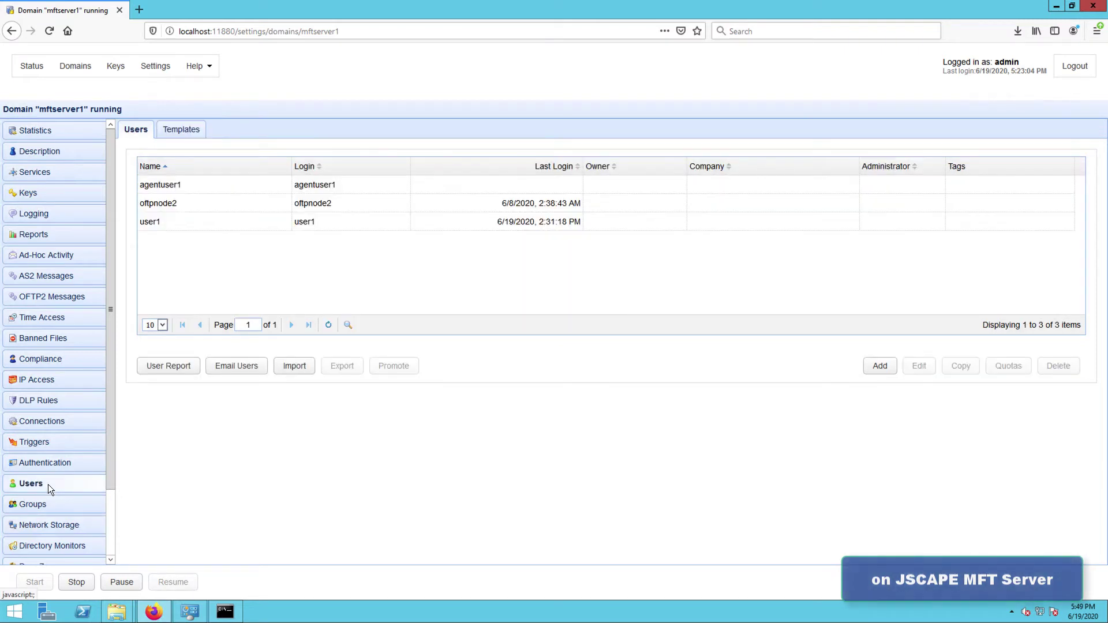
Step: Add virtual path /remotesmbshare to user1, backed by the ns-smb network storage
left_click(331, 225)
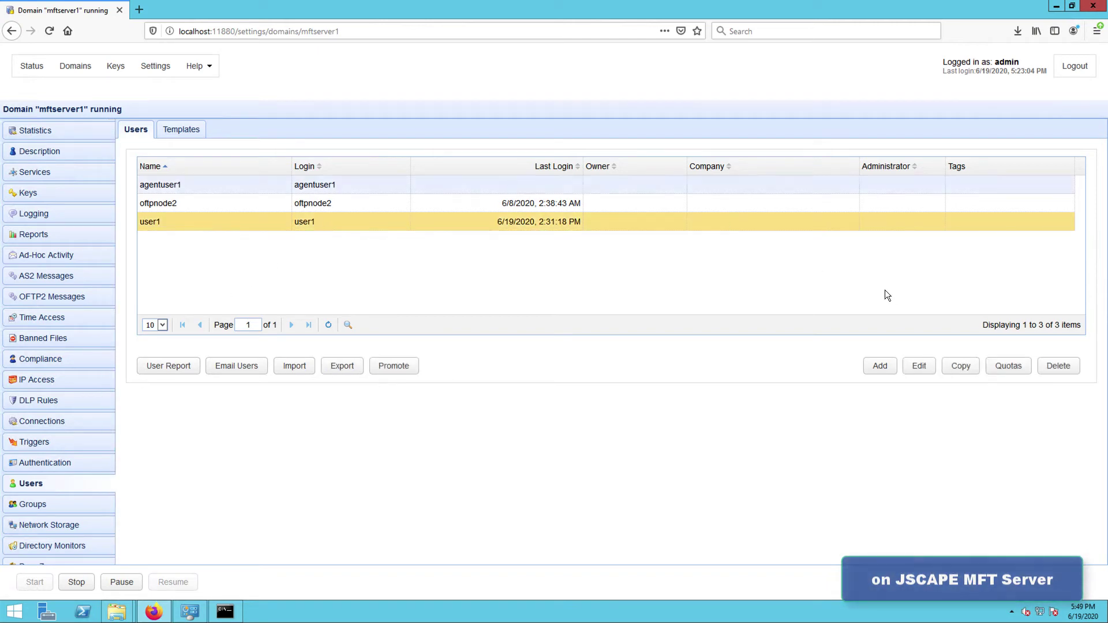
left_click(915, 369)
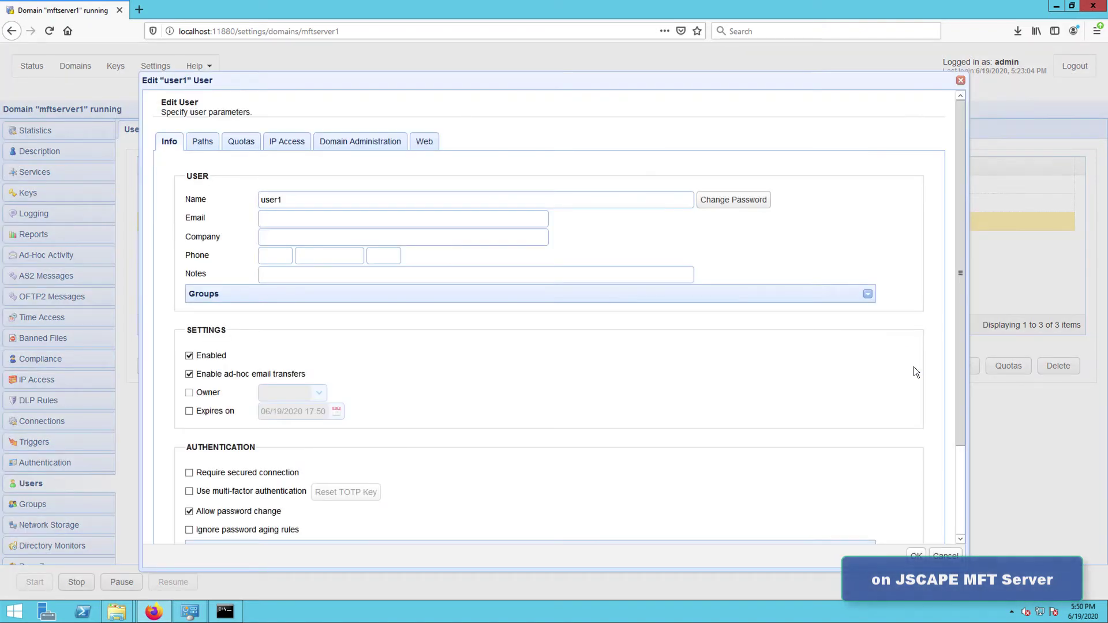
left_click(203, 144)
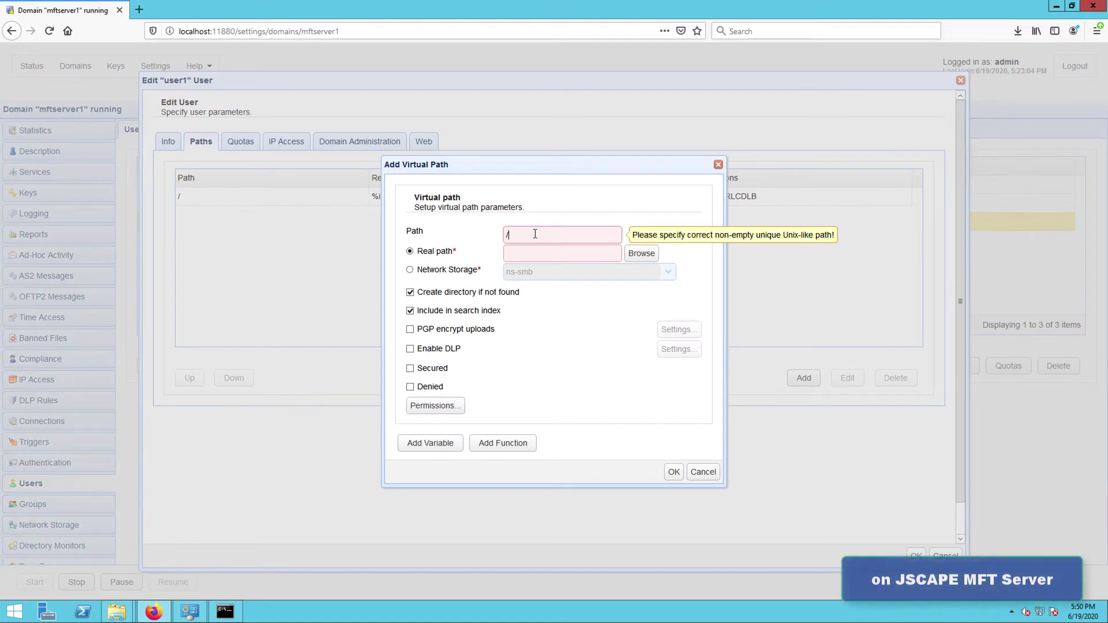
type("remotesmbshare")
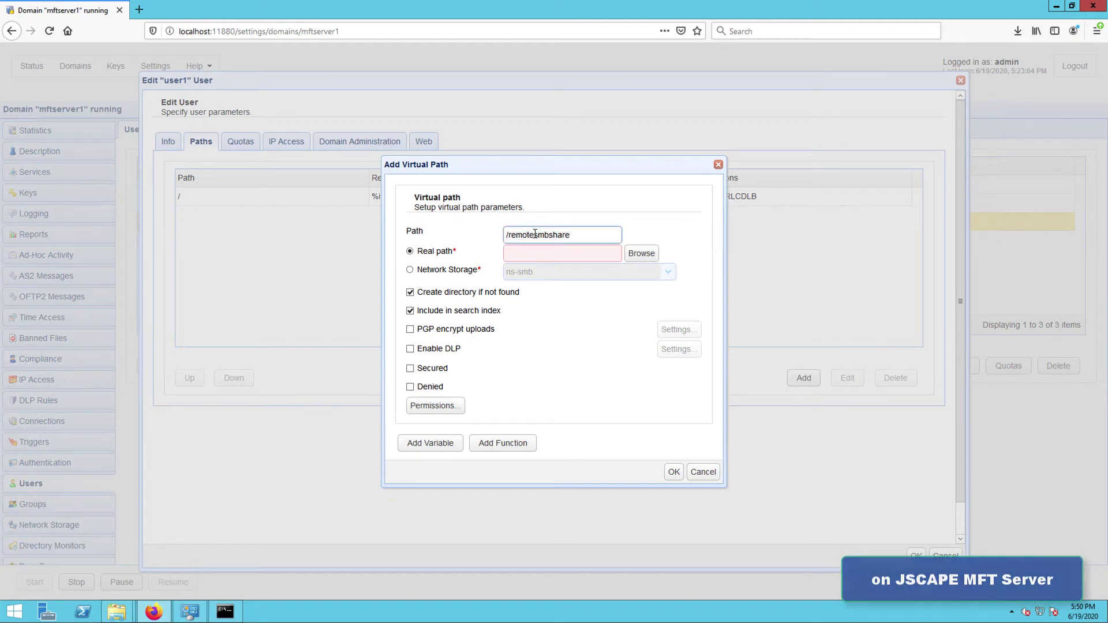
left_click(410, 270)
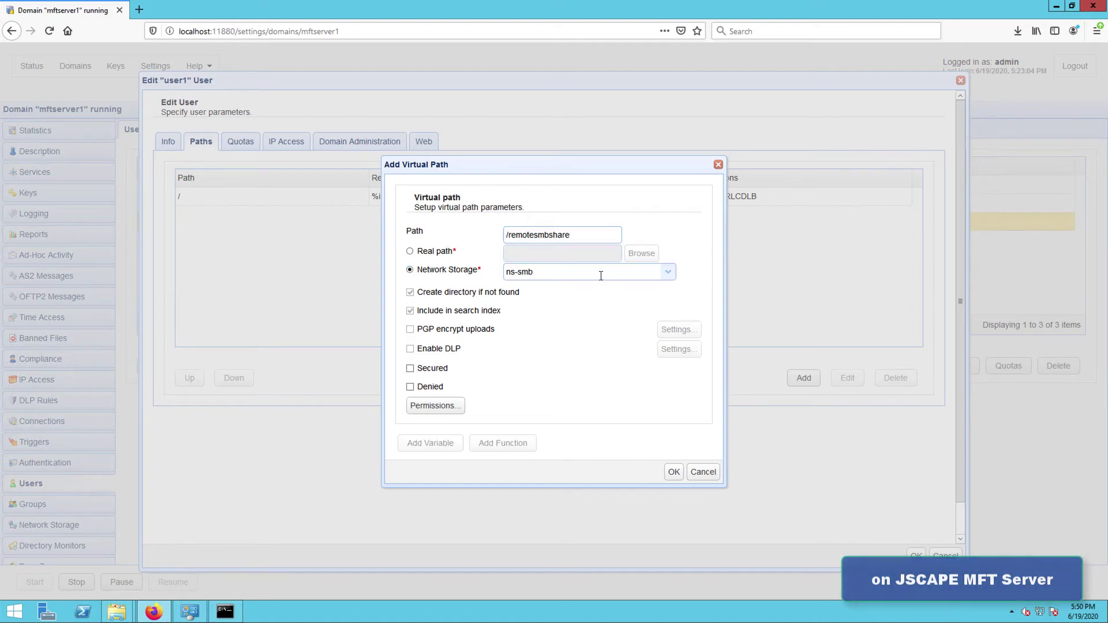
left_click(673, 473)
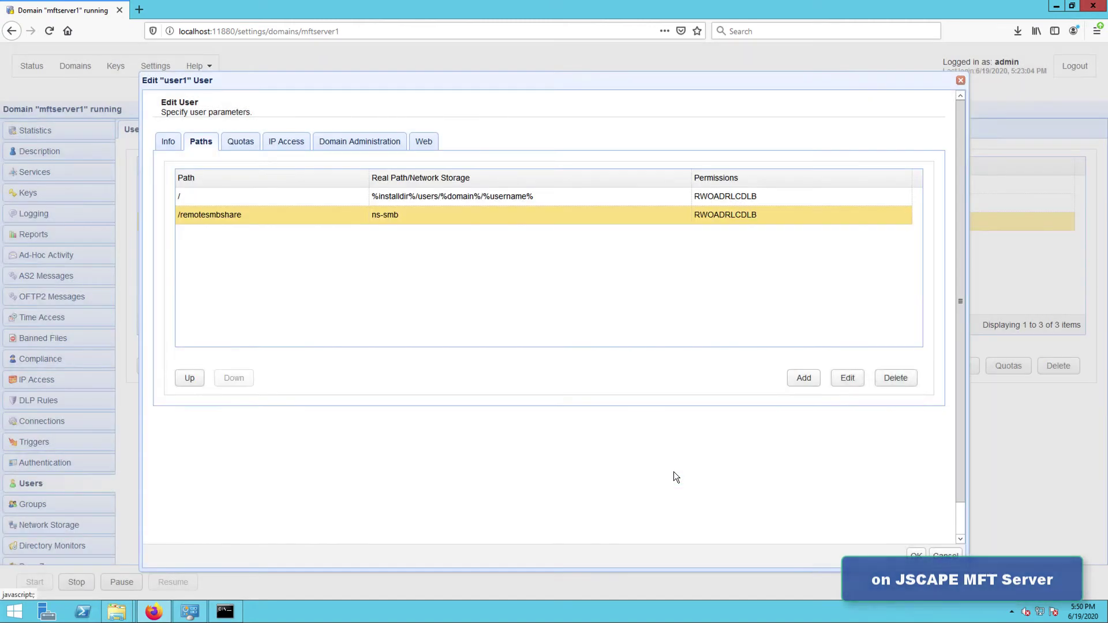
Step: Save user1, view Services (SFTP/SCP on port 22), and recall the server IP 172.31.12.181
left_click(915, 557)
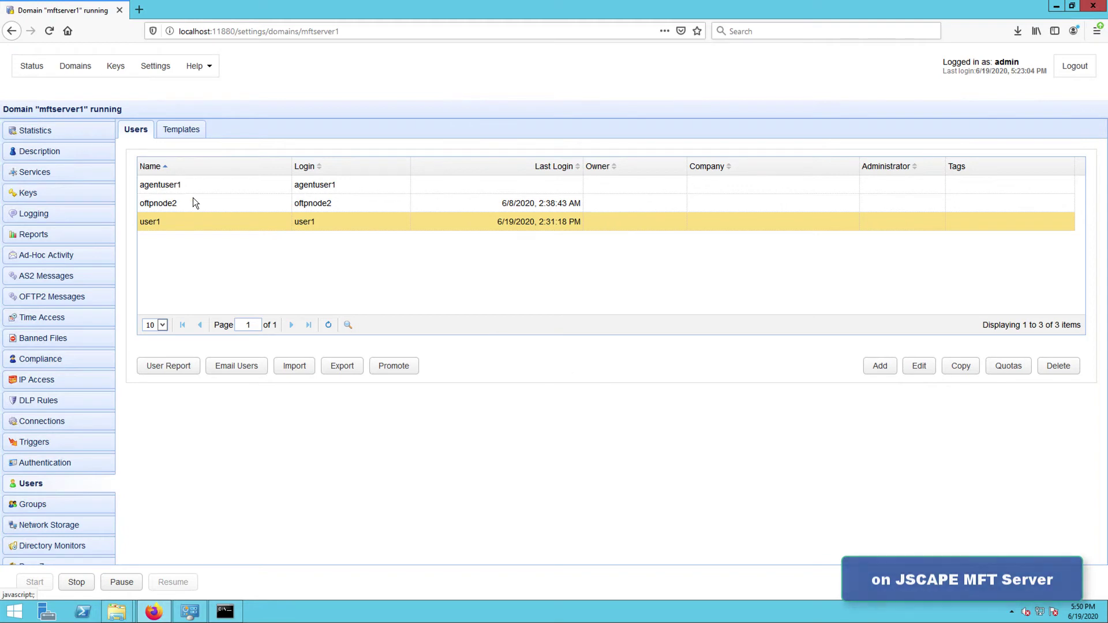
left_click(61, 177)
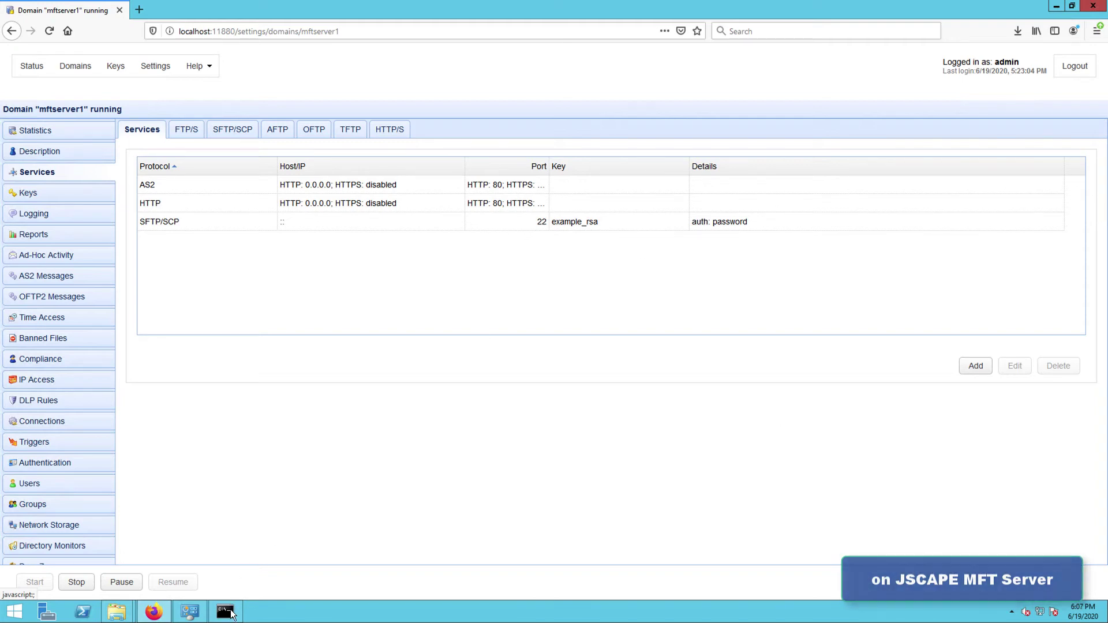
left_click(227, 613)
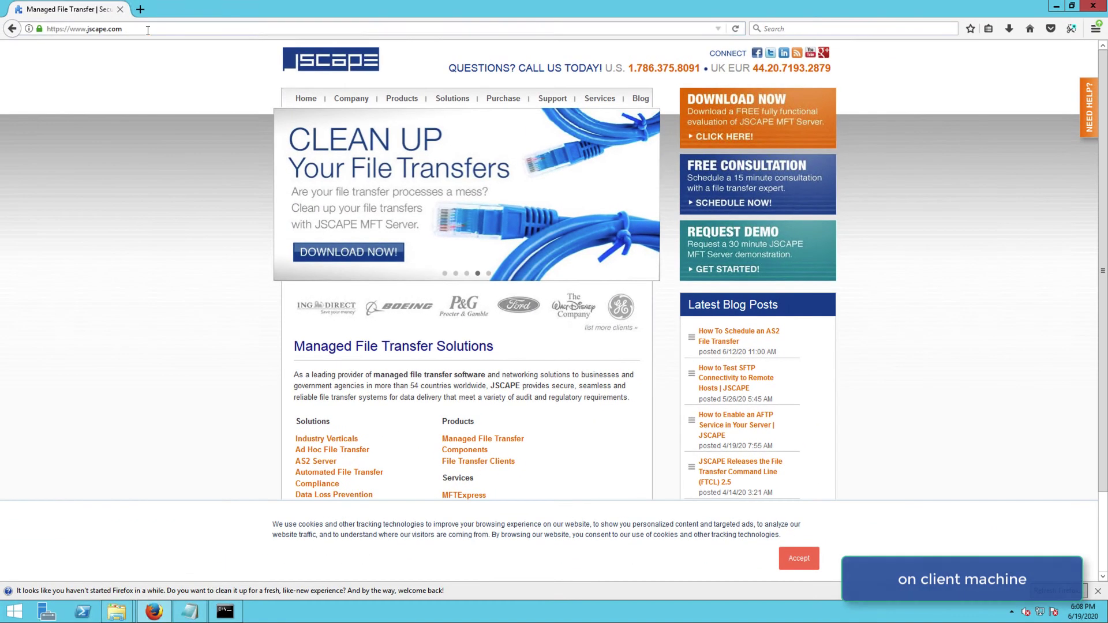
Step: Load 172.31.12.181 in the browser and sign in to mftserver1 as user1 with its password
left_click(110, 5)
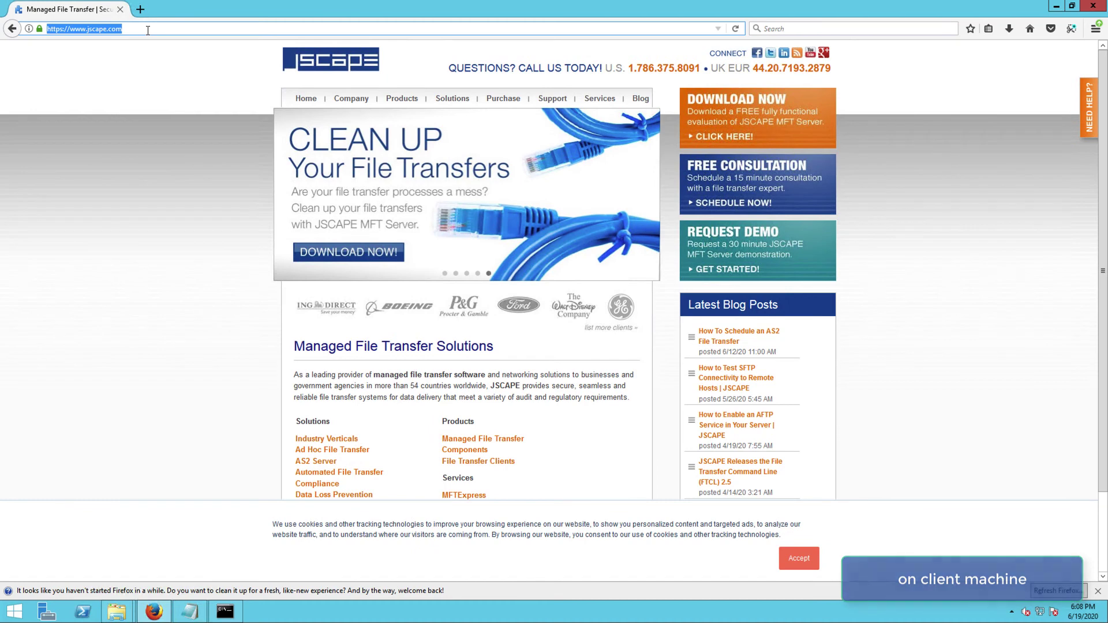
key("BackSpace")
type("172")
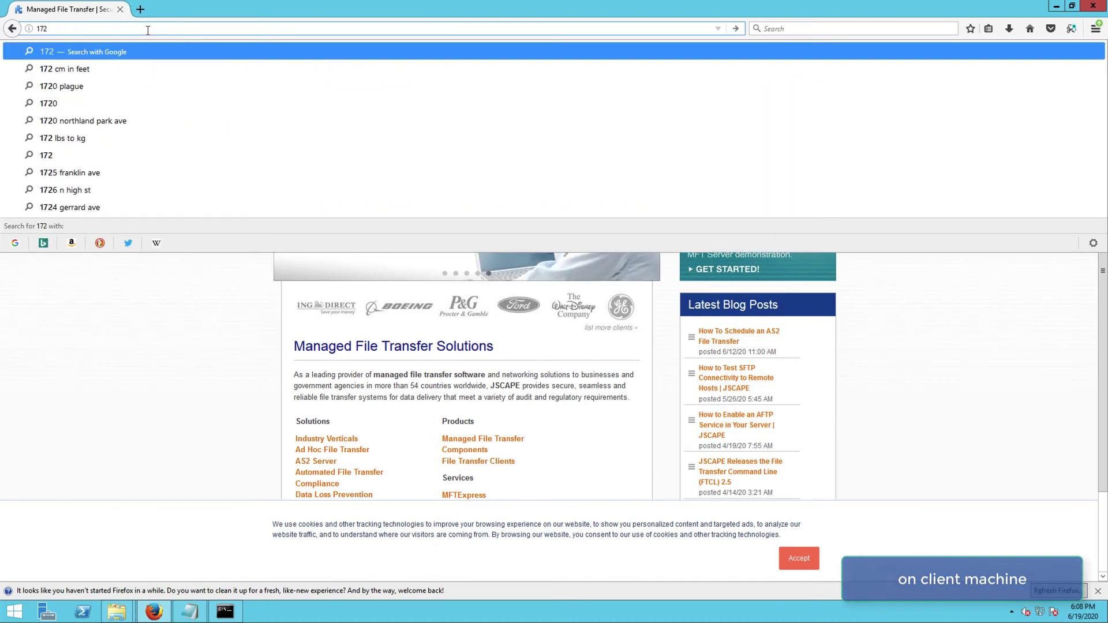
type(".31")
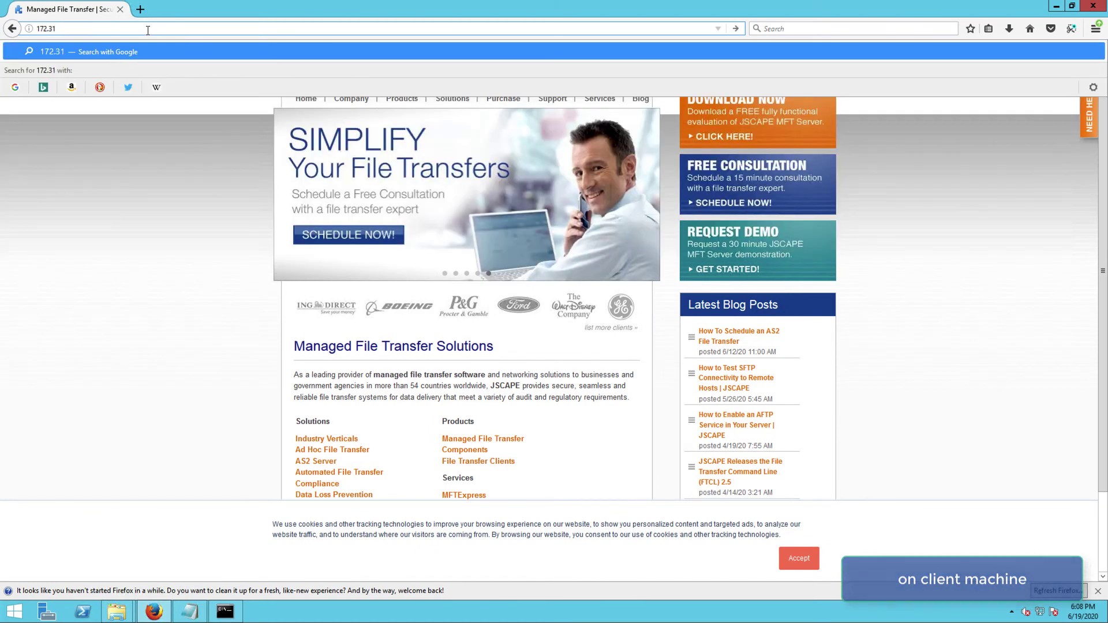
type(".12.181")
key("Return")
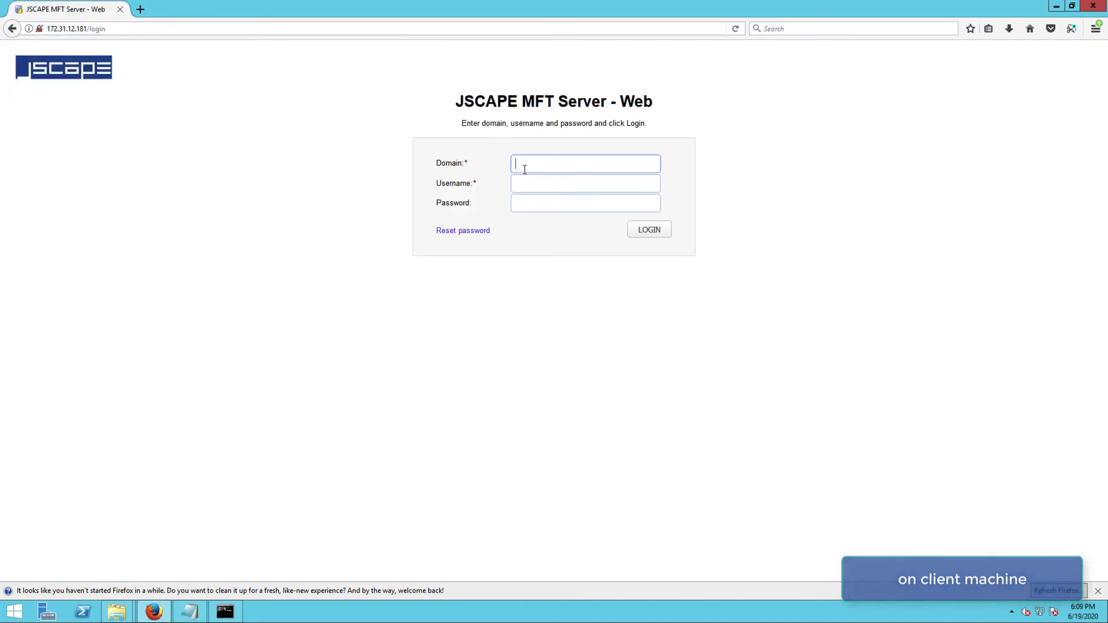
type("mftserver1")
key("Tab")
type("user1")
key("Tab")
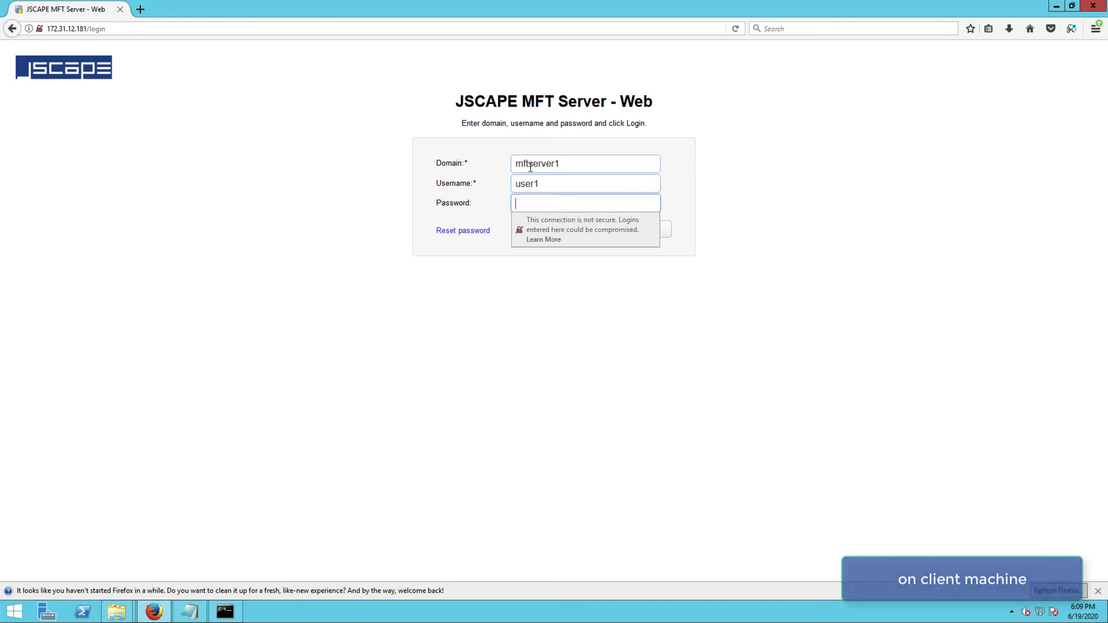
type("pass")
left_click(658, 231)
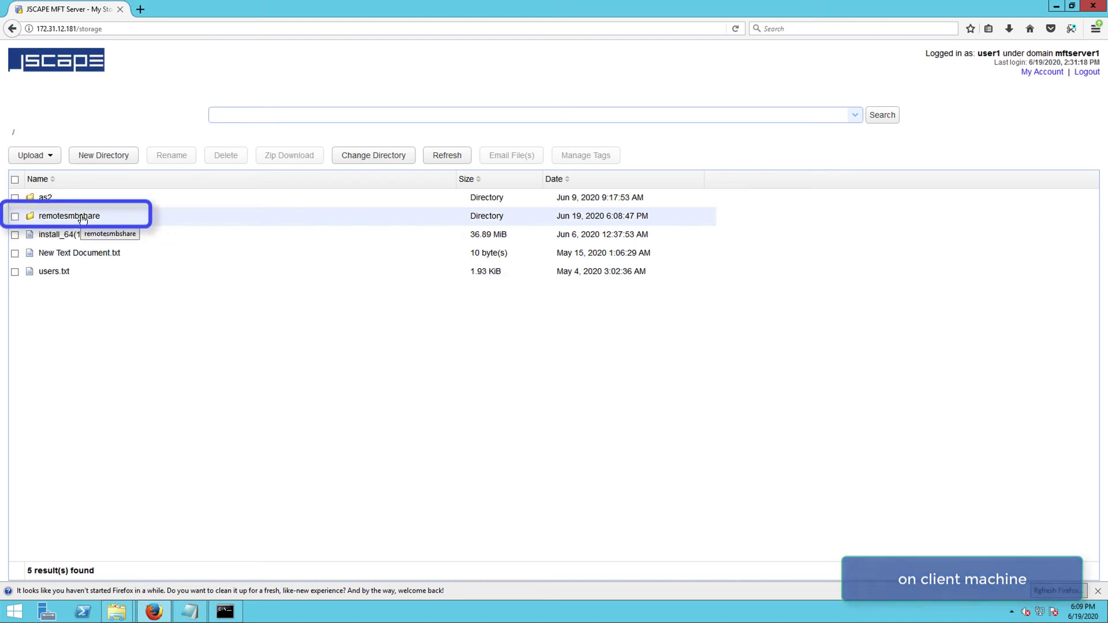
Step: Open remotesmbshare and upload testfile from C:\forupload into it
double_click(82, 217)
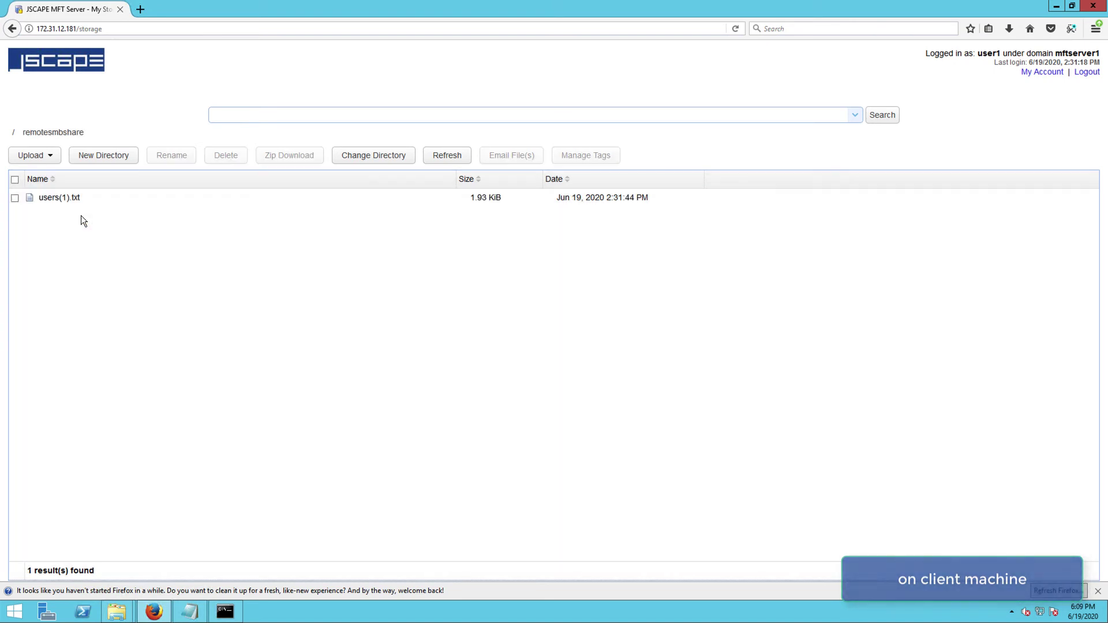
left_click(81, 216)
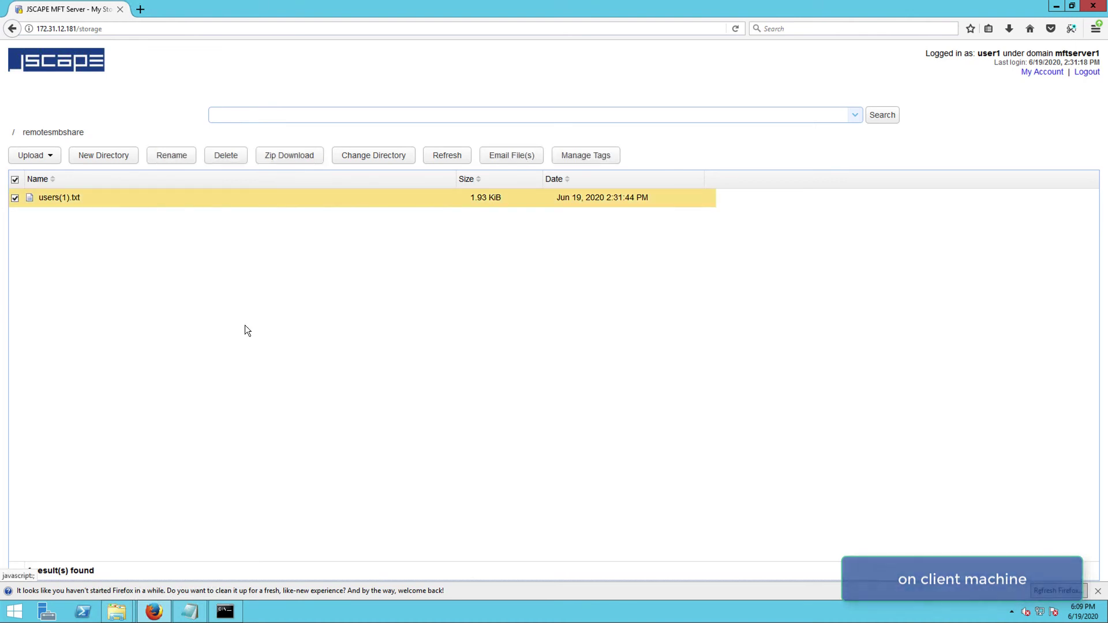
left_click(33, 156)
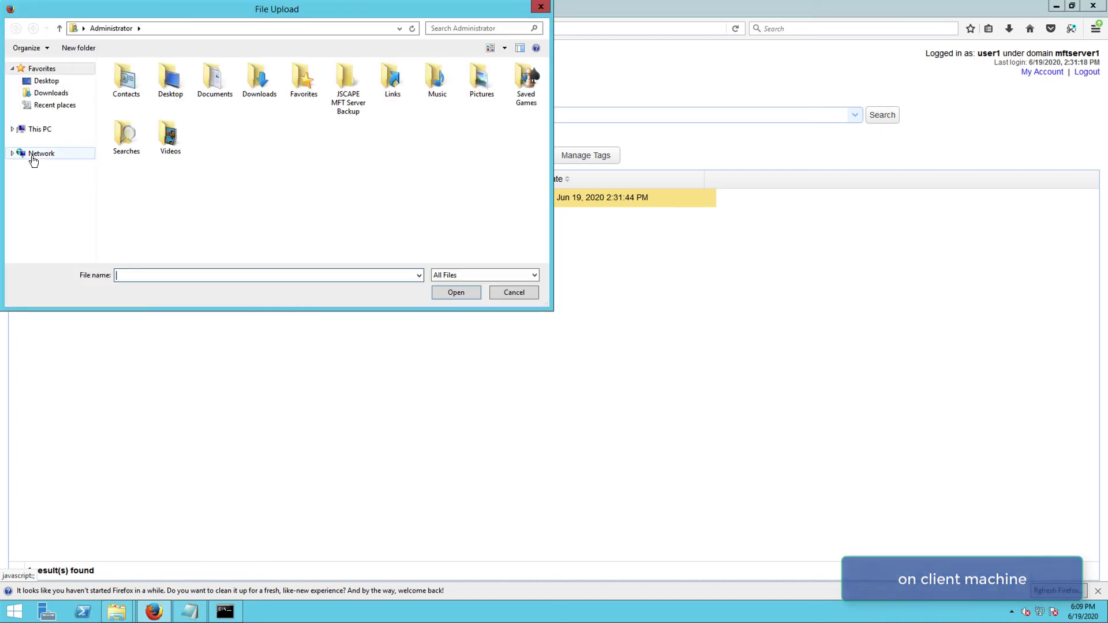
left_click(41, 132)
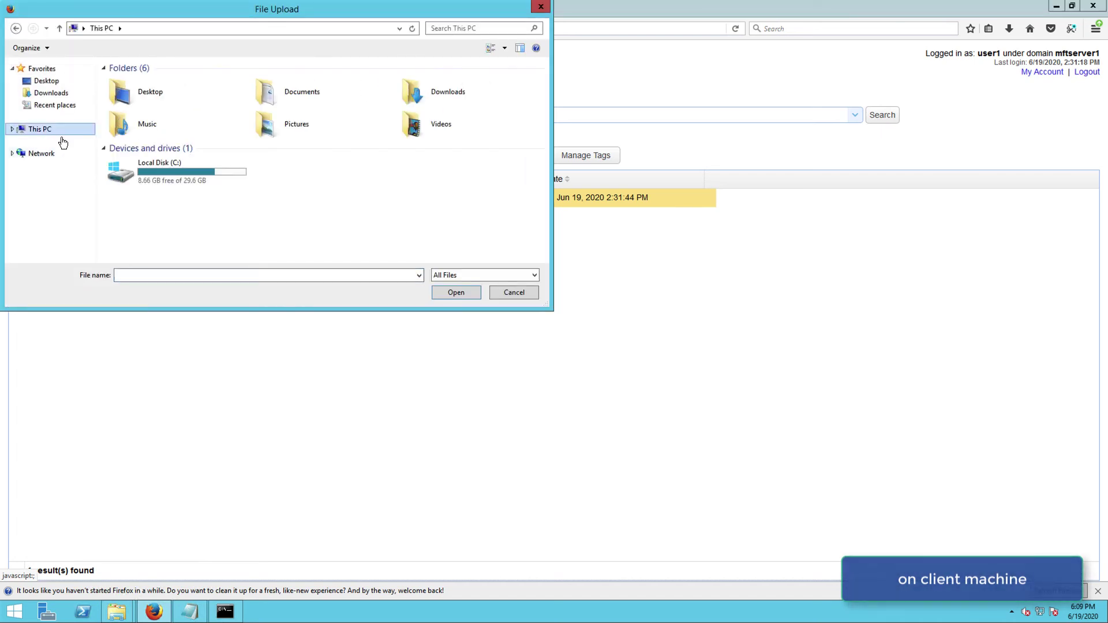
double_click(144, 172)
double_click(137, 82)
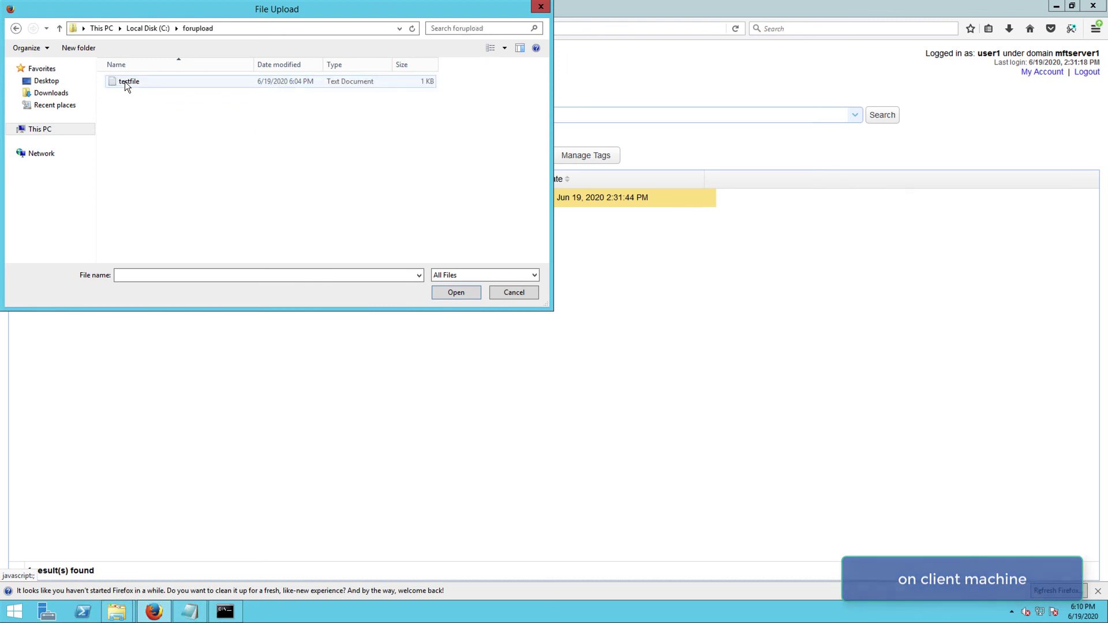
left_click(125, 81)
left_click(456, 293)
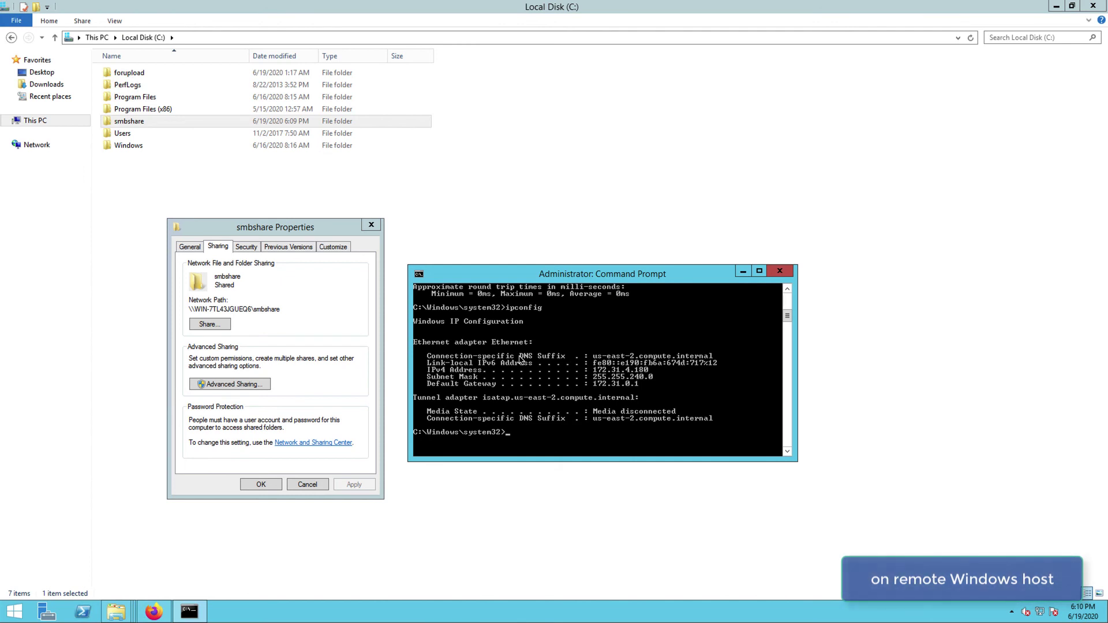
Step: Open the smbshare folder on Local Disk (C:) to confirm testfile arrived beside users(1)
left_click(109, 121)
double_click(109, 122)
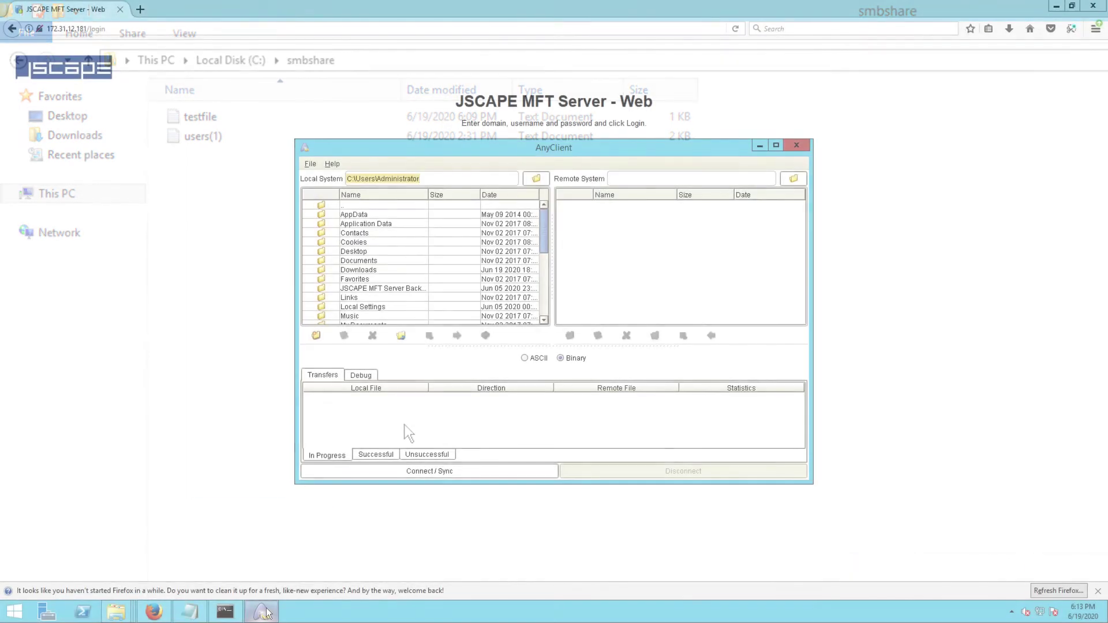
Step: Create a new AnyClient site for host 172.31.12.181 with the test user's username and password
left_click(402, 471)
left_click(379, 438)
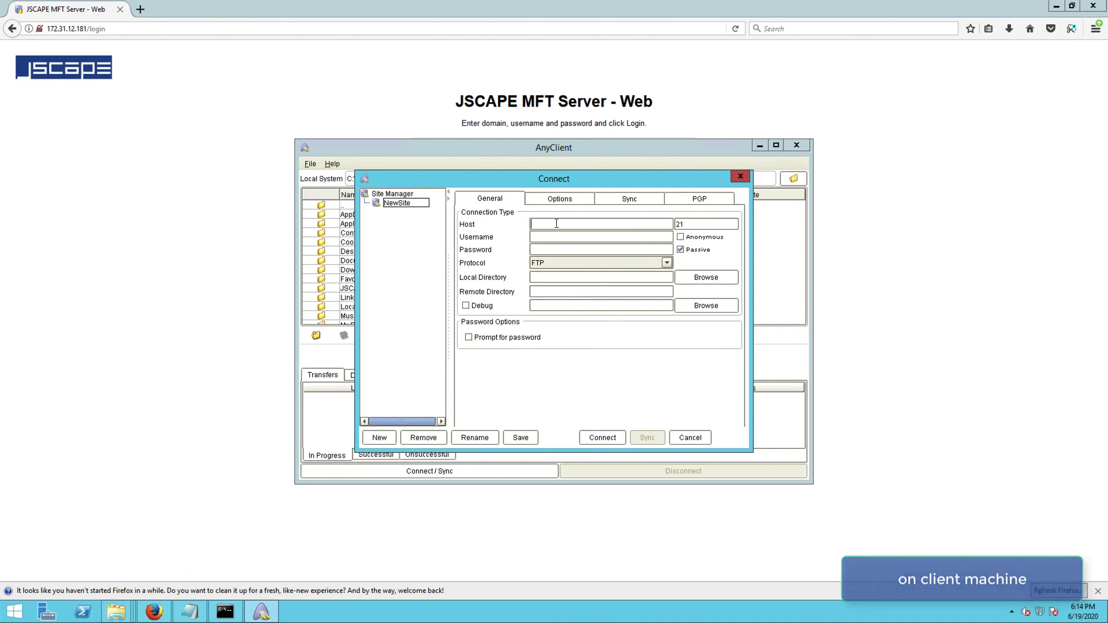
type("172.31.12.181")
left_click(593, 235)
type("user1")
key("Tab")
key("Tab")
type("****")
Step: Use the SFTP/SSH protocol, connect, and accept the server's host key
left_click(667, 263)
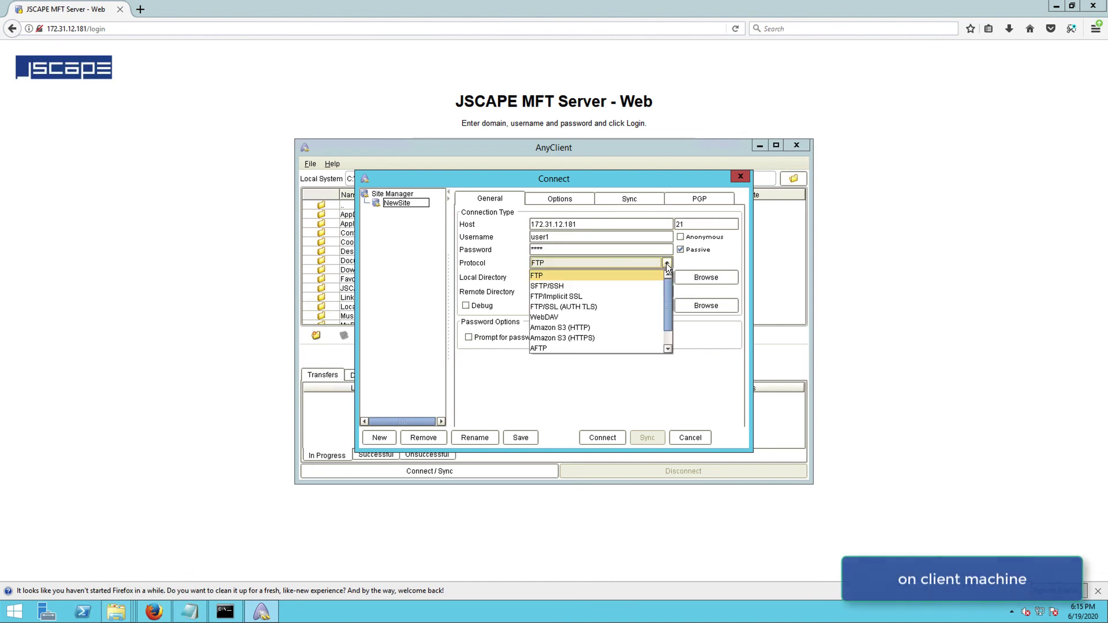
left_click(620, 286)
left_click(604, 440)
left_click(590, 344)
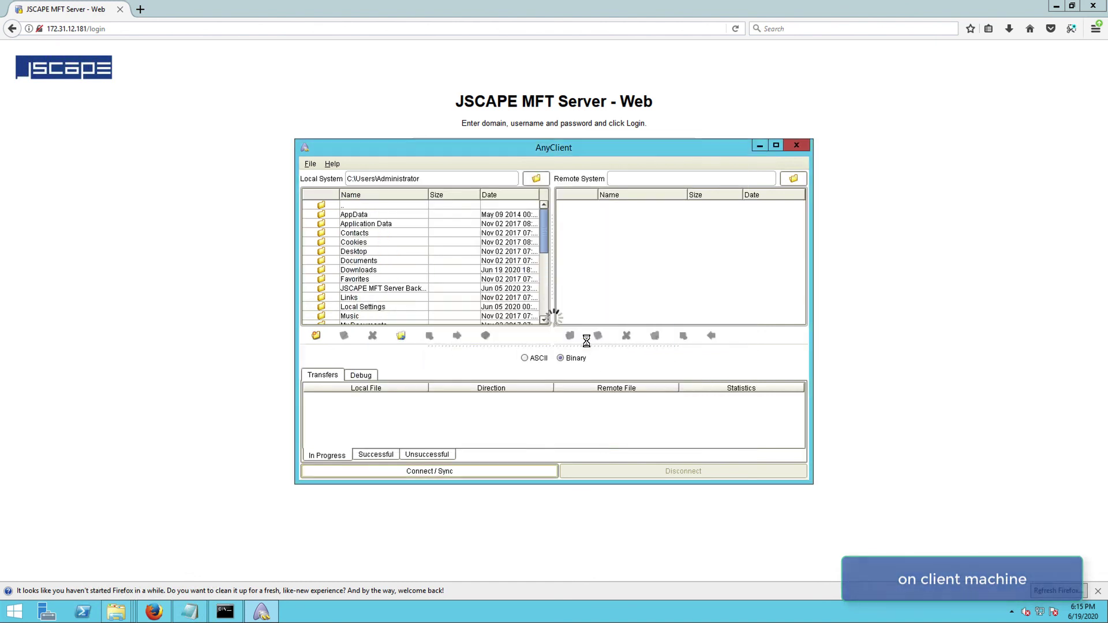